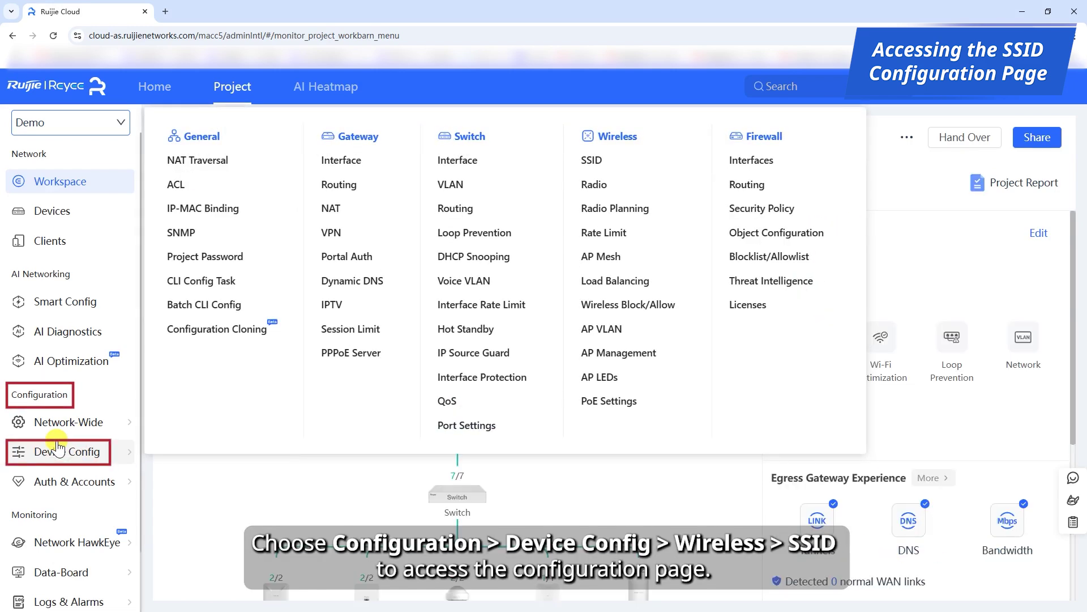
# - Add an Apartment WiFi SSID with the prefix TEST and the Do Not Encrypt option on the wireless SSID page
pyautogui.click(592, 162)
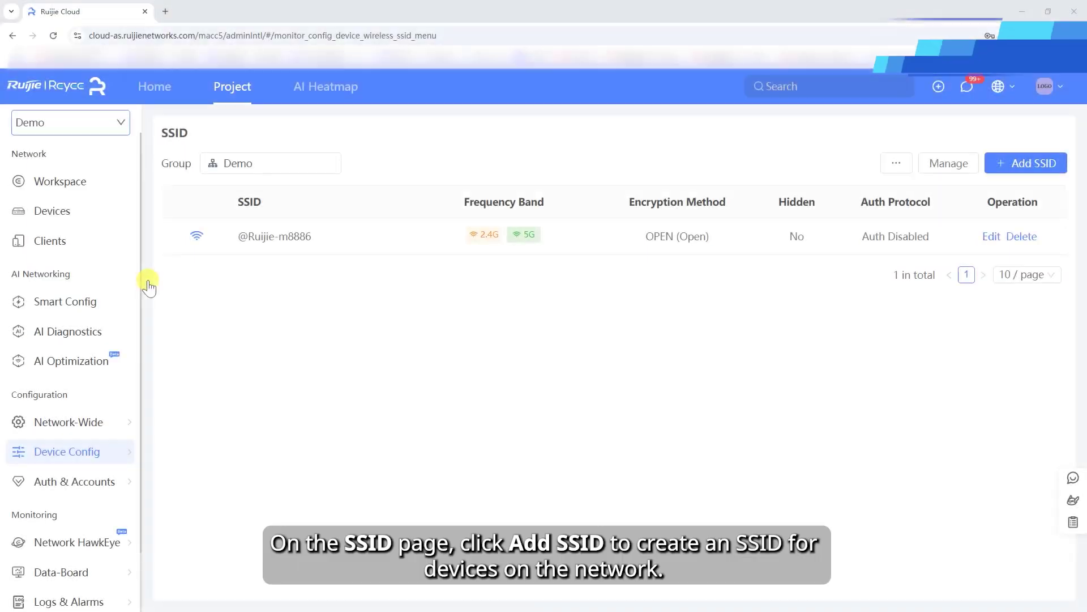
pyautogui.click(1026, 167)
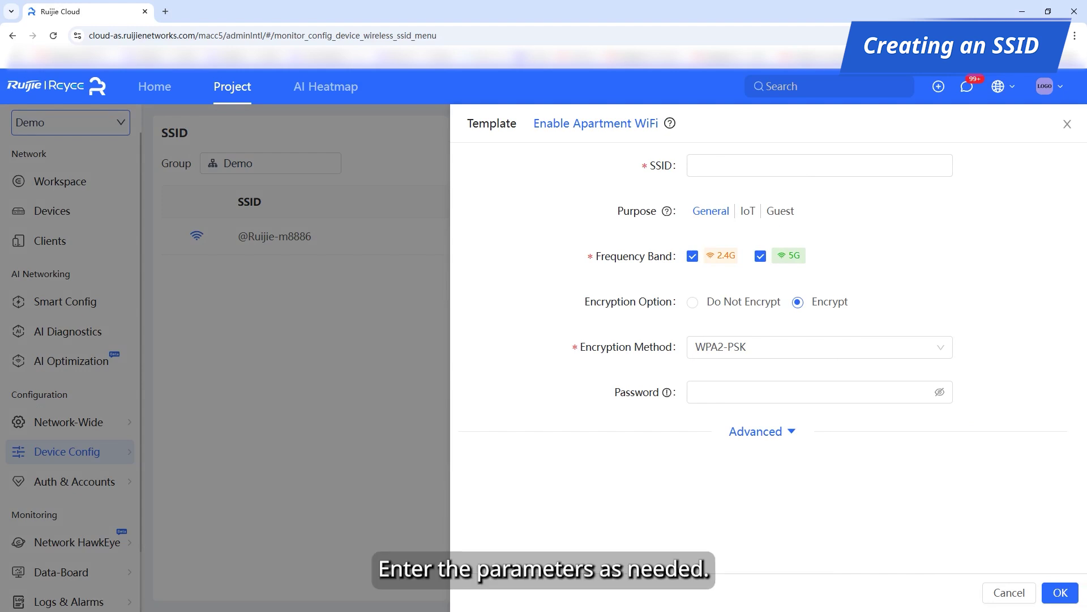
pyautogui.click(624, 129)
pyautogui.click(725, 234)
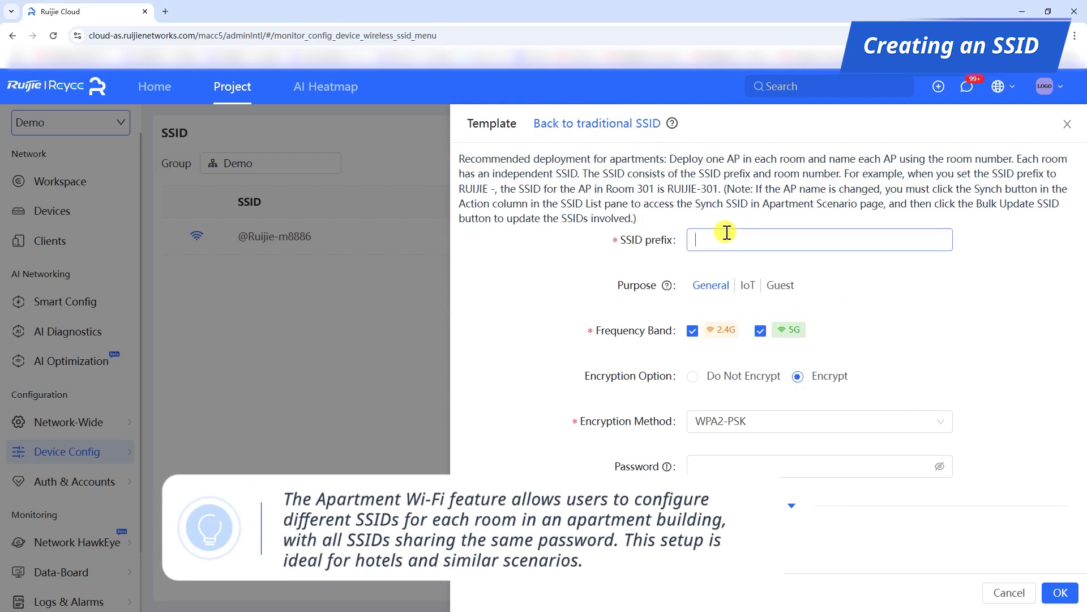
pyautogui.write('TEST')
pyautogui.click(693, 379)
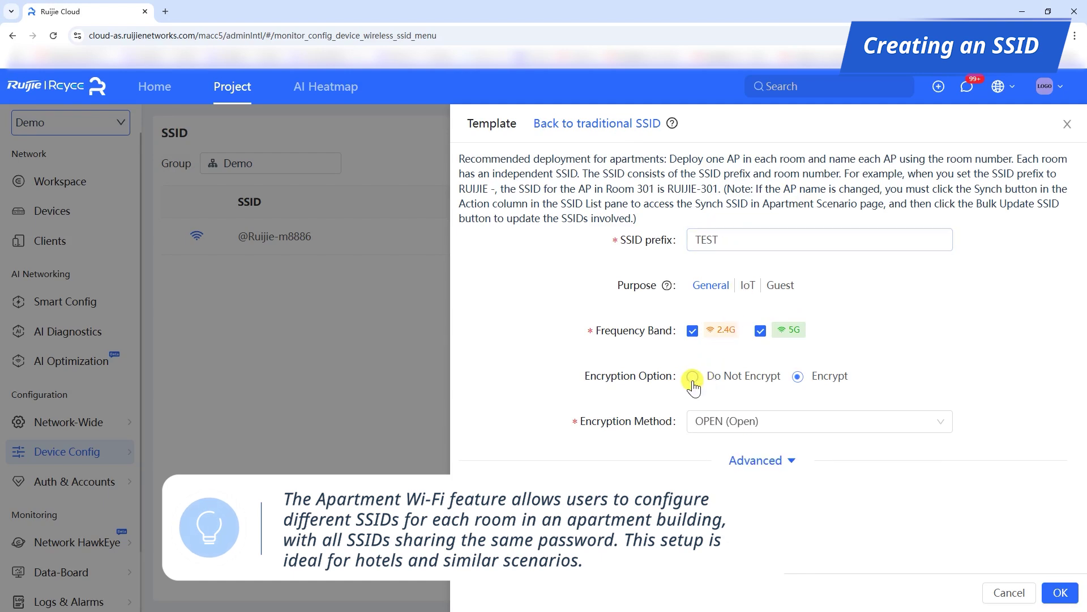
pyautogui.click(1064, 594)
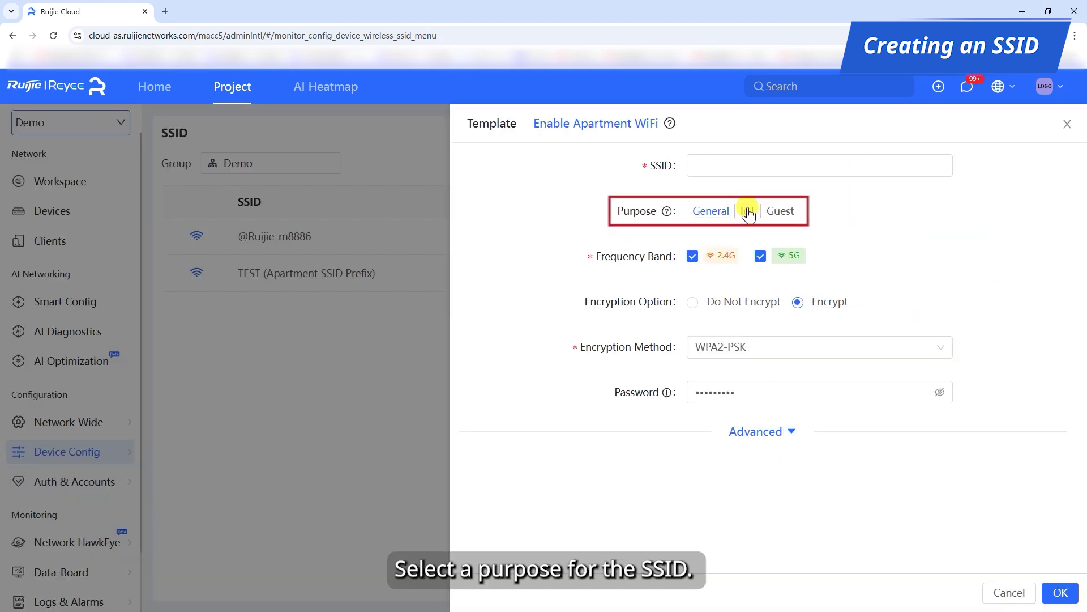
# - Try the IoT and Guest purposes for the new SSID and return the purpose to General
pyautogui.click(748, 214)
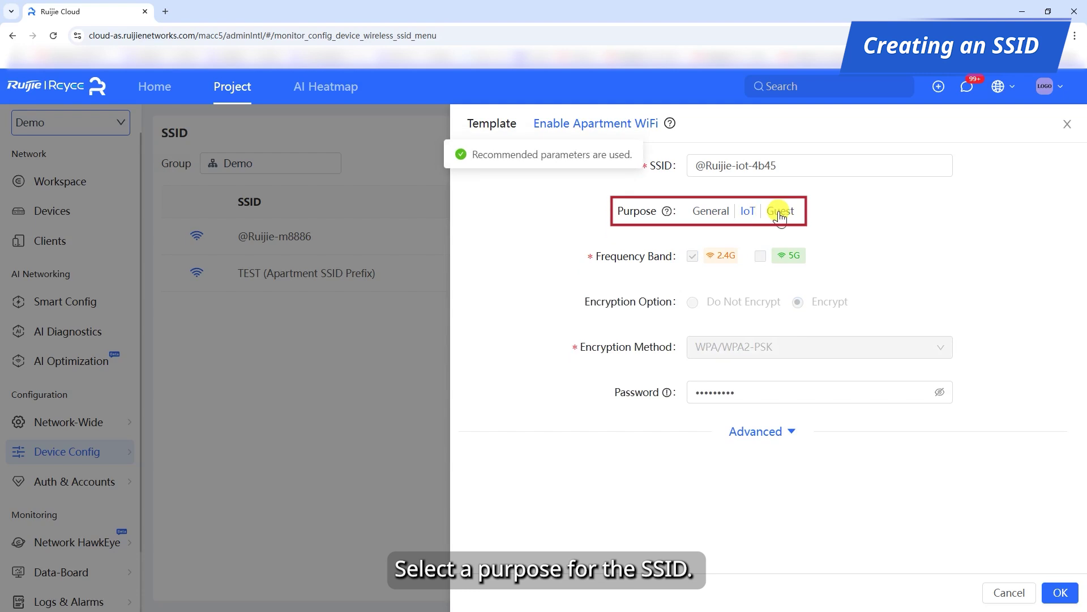
pyautogui.click(780, 211)
pyautogui.click(721, 213)
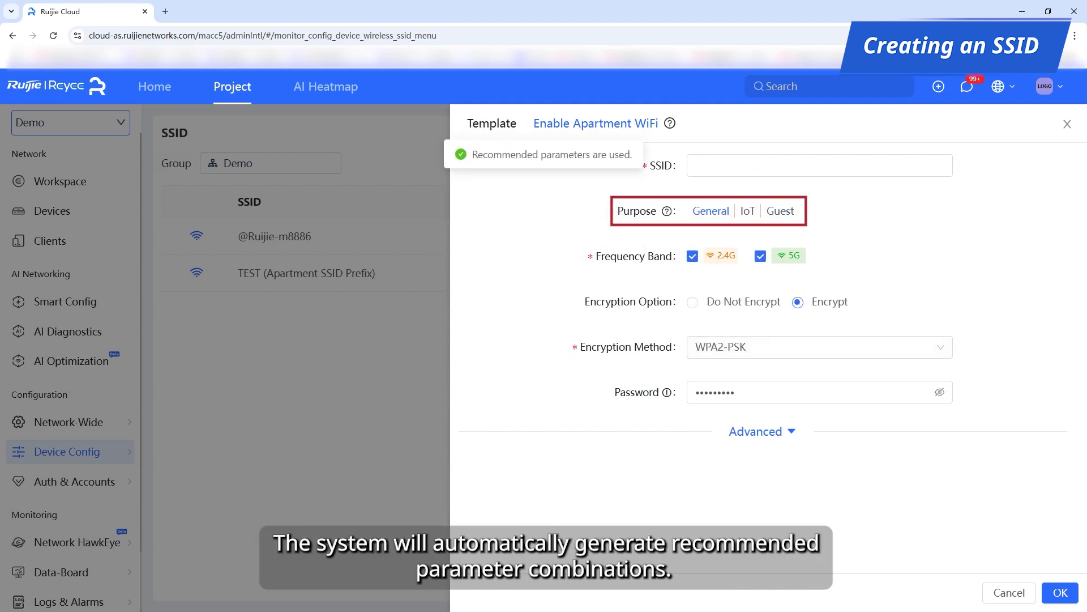
# - Name the new SSID TEST2 and choose WPA2-PSK as its encryption method
pyautogui.click(718, 167)
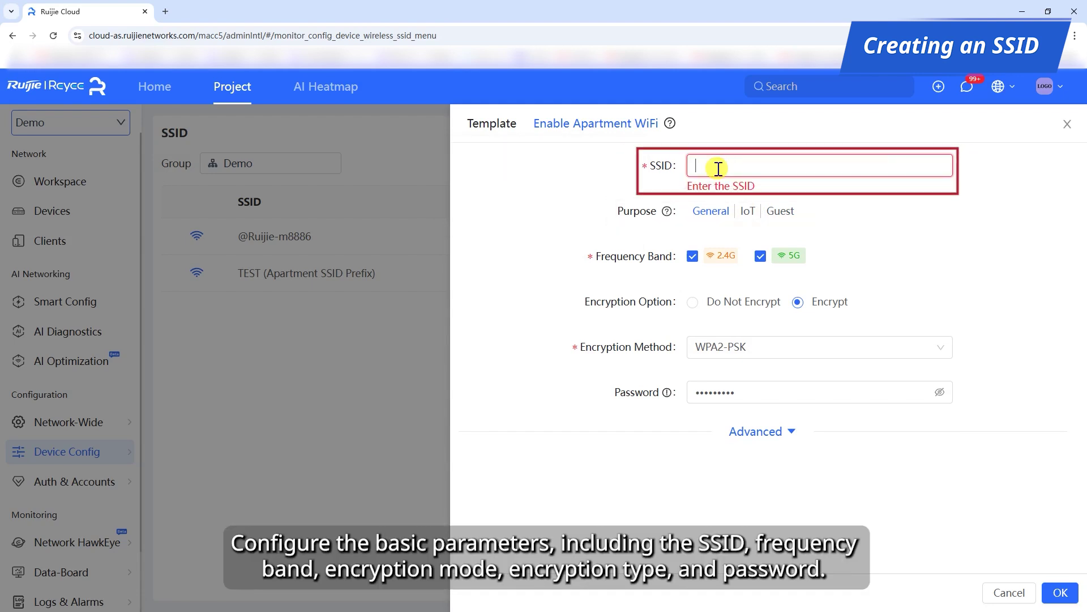
pyautogui.write('TEST2')
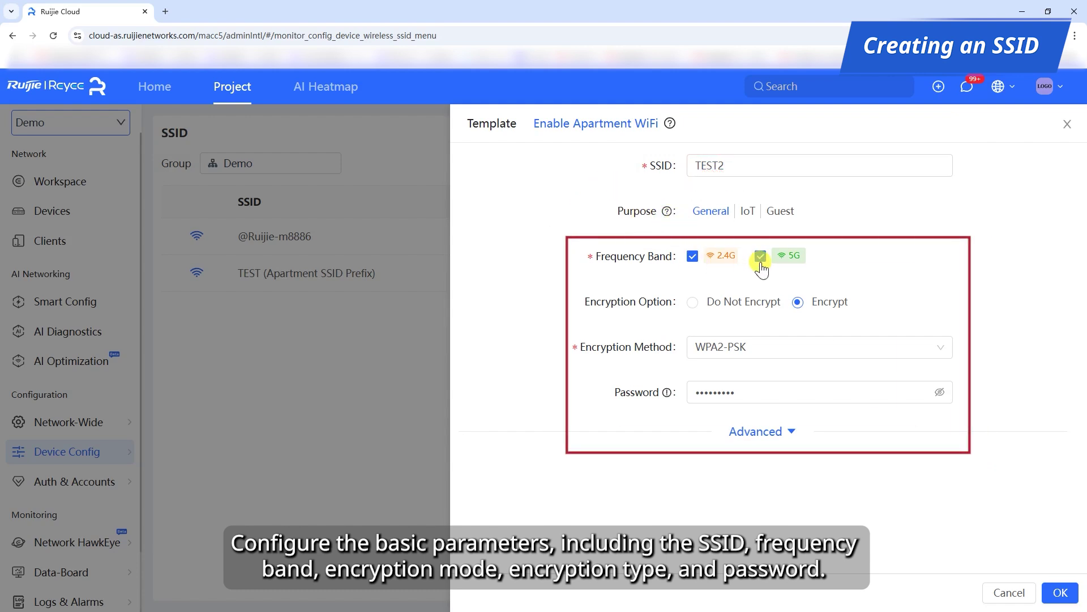
pyautogui.click(758, 349)
pyautogui.click(714, 398)
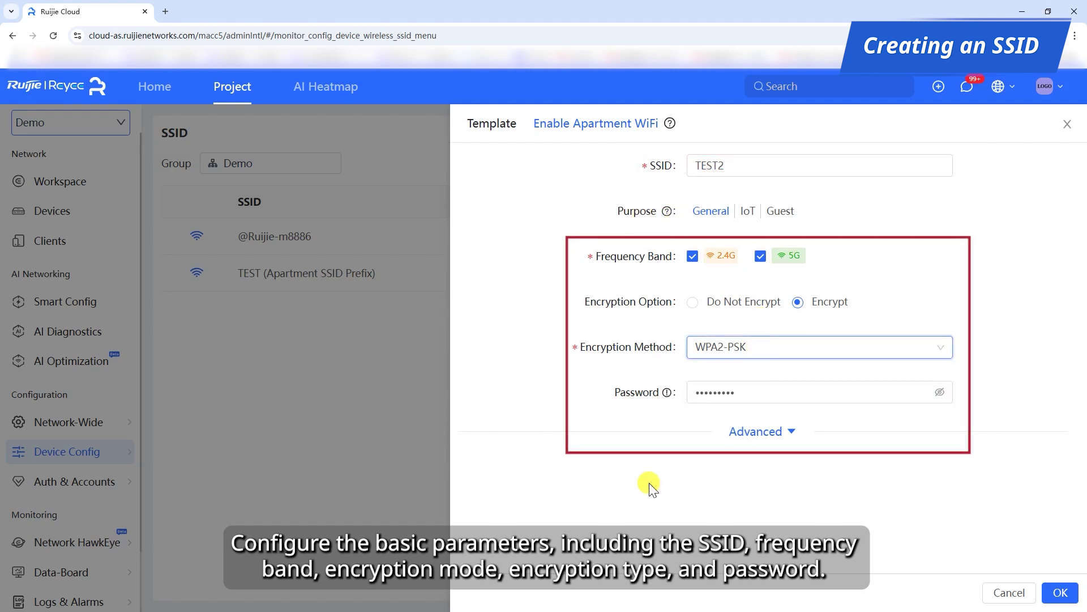
# - Expand the advanced settings of the TEST2 SSID and choose Auto as the wireless mode
pyautogui.click(759, 432)
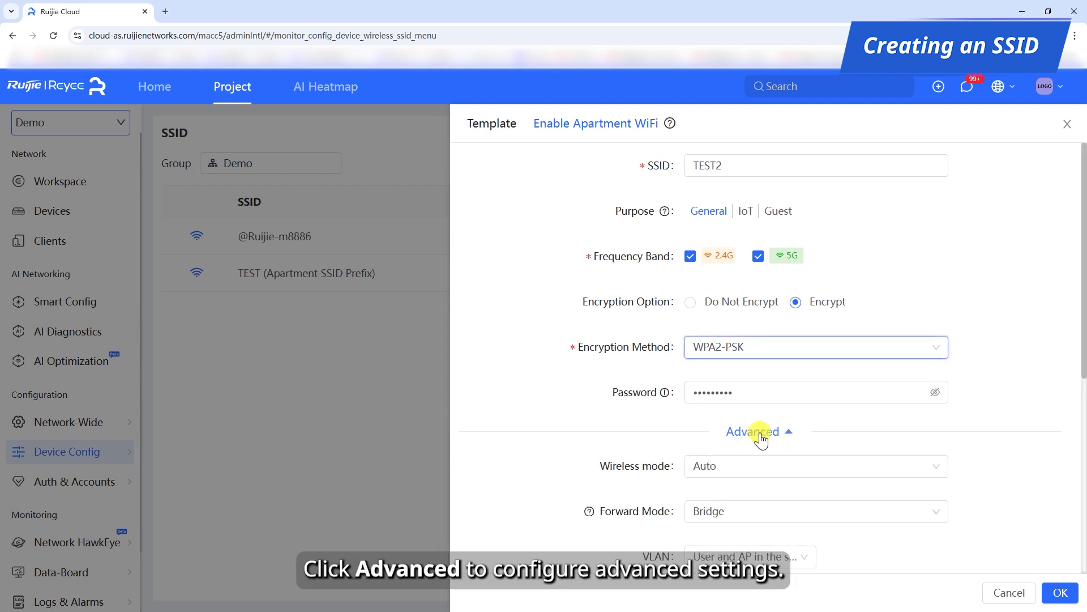
pyautogui.scroll(-3, 760, 436)
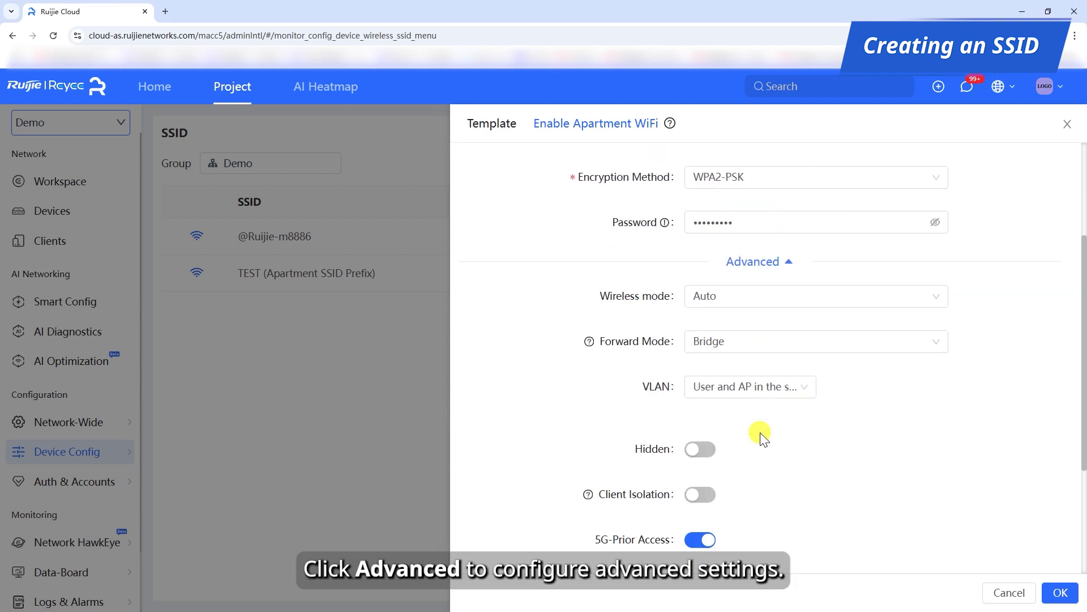
pyautogui.scroll(-1, 761, 436)
pyautogui.click(760, 240)
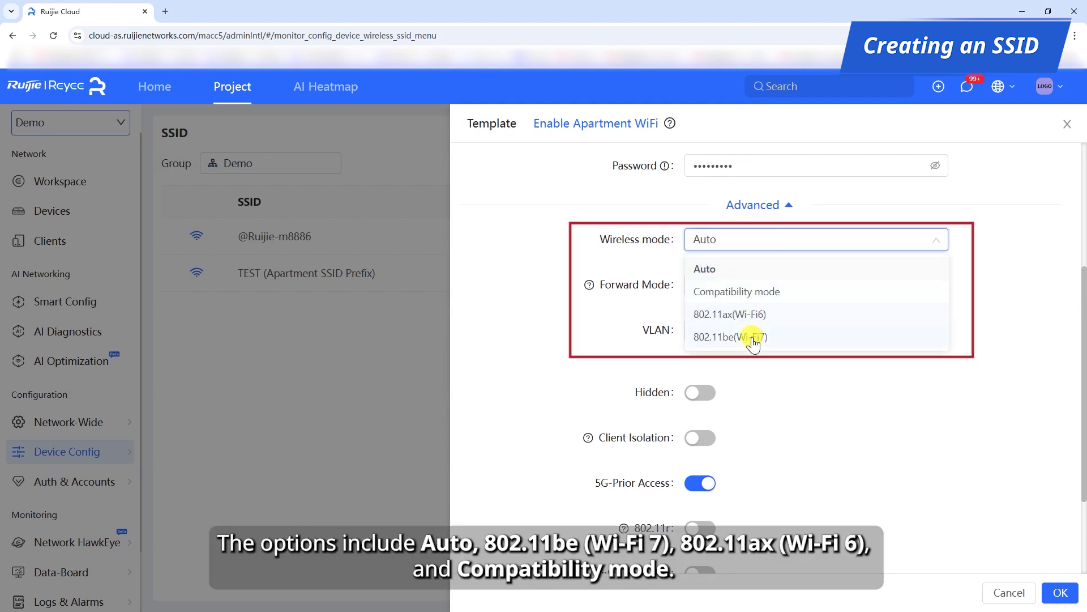
pyautogui.click(743, 271)
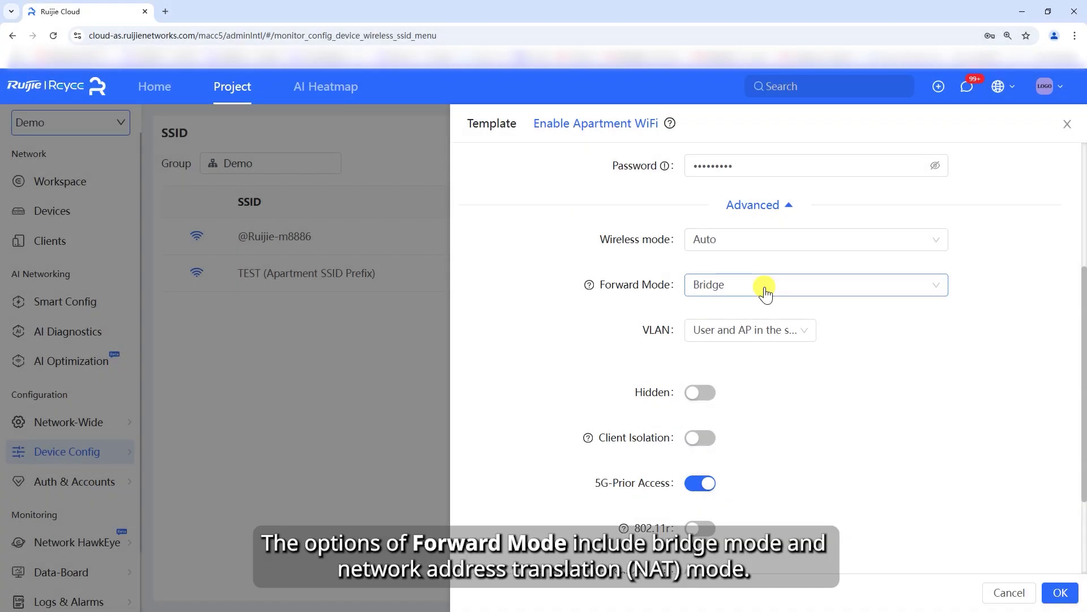
# - Set the forward mode to Bridge and assign the SSID to Other VLAN with VLAN ID 10
pyautogui.click(765, 288)
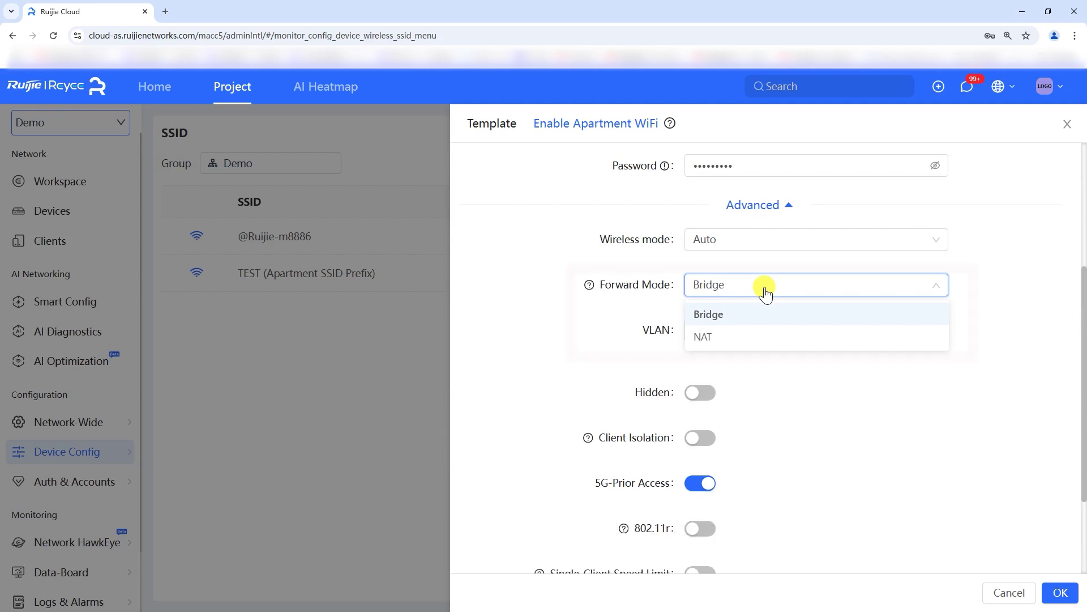
pyautogui.click(764, 313)
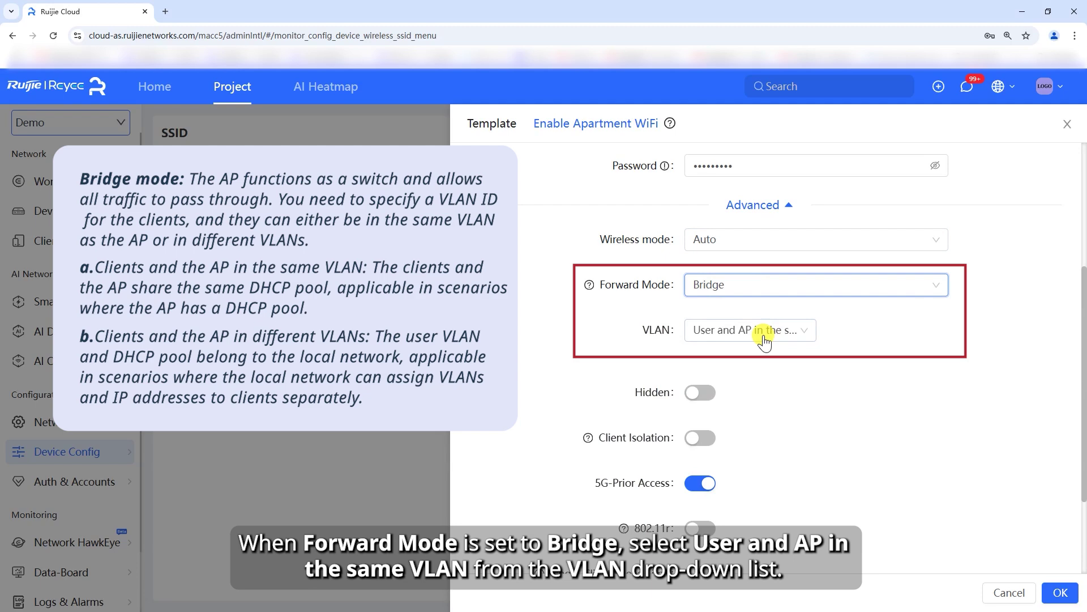
pyautogui.click(760, 335)
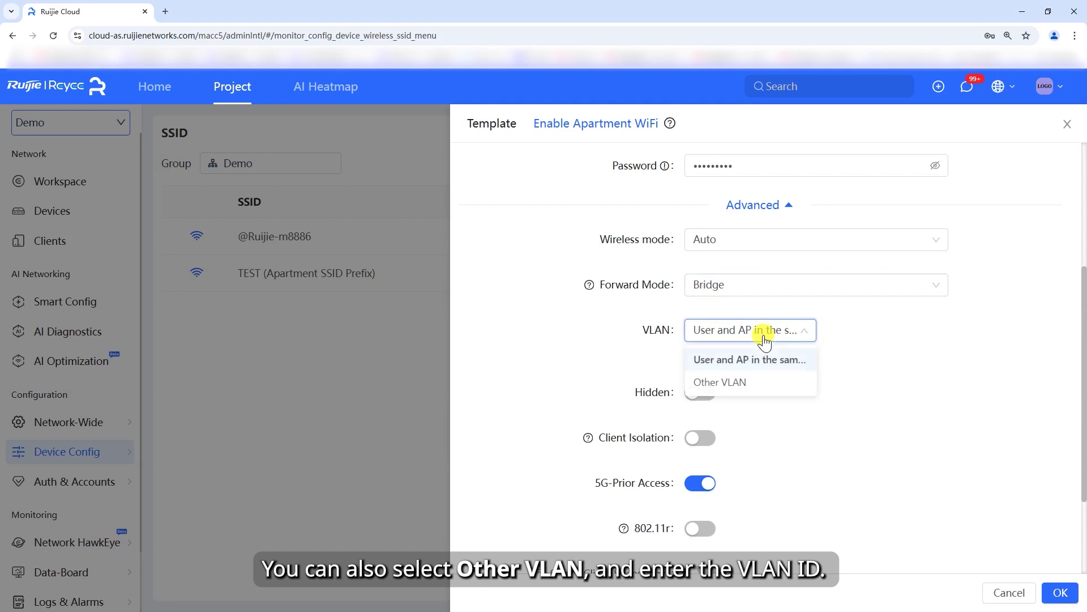
pyautogui.click(722, 383)
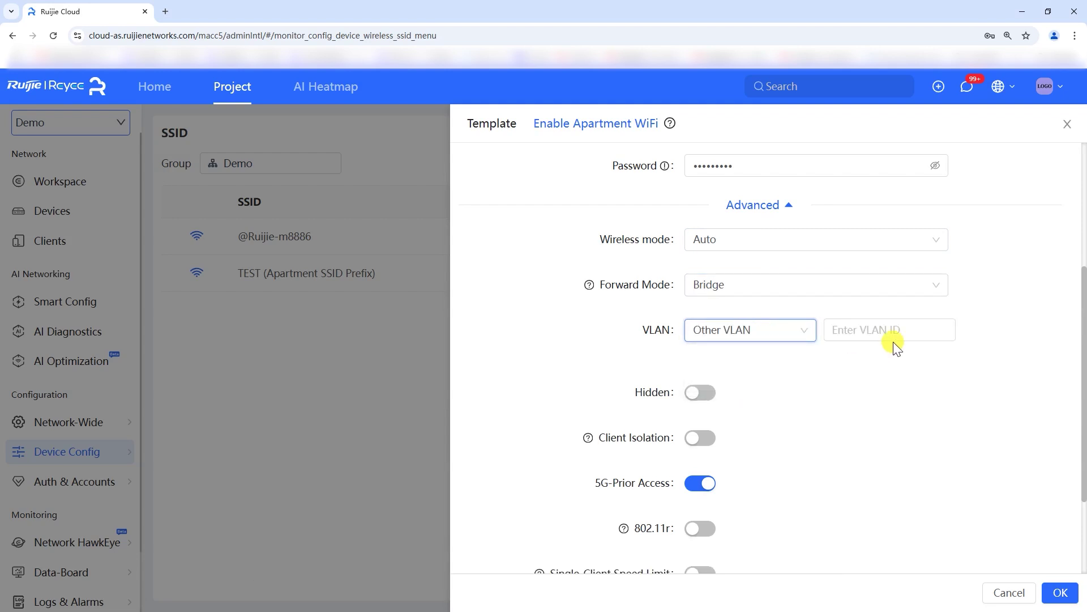
pyautogui.click(889, 329)
pyautogui.write('10')
pyautogui.click(568, 377)
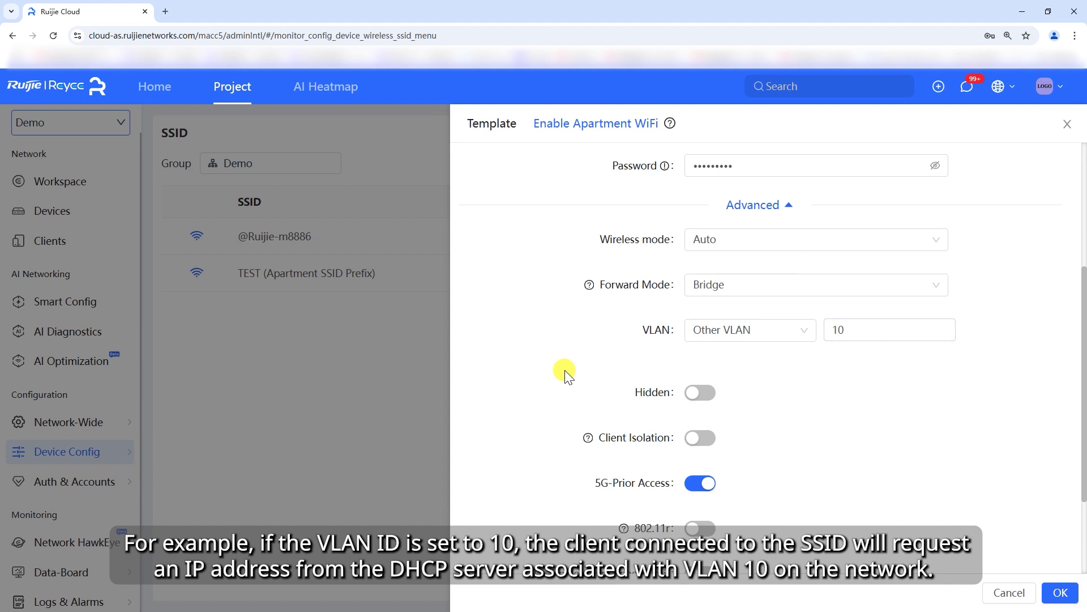
# - Switch the forward mode to NAT and confirm a NAT pool configuration that uses the NAT Roaming Address Pool
pyautogui.click(767, 286)
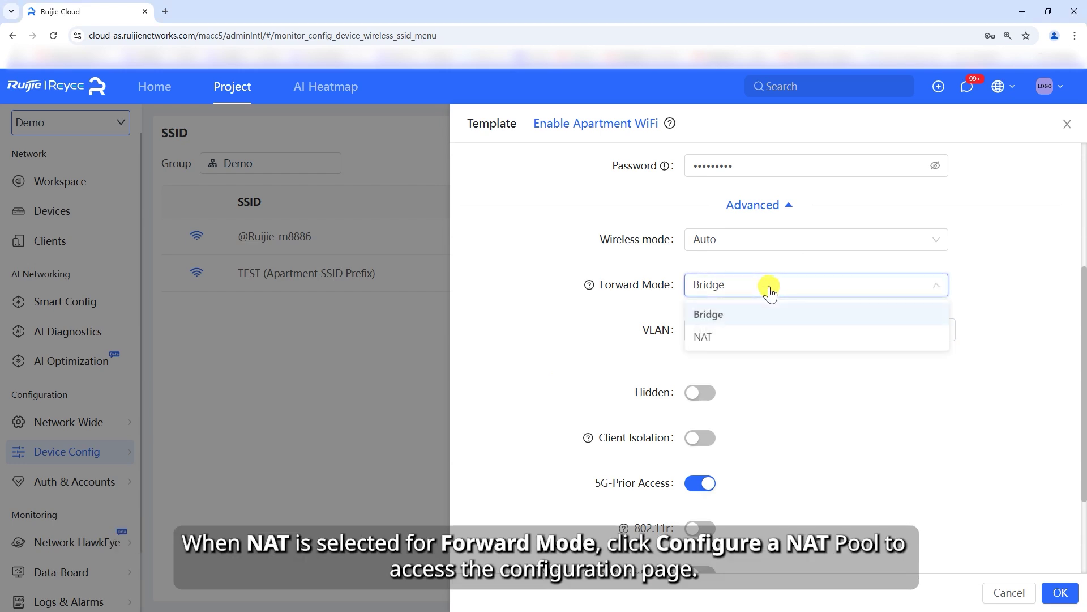
pyautogui.click(708, 333)
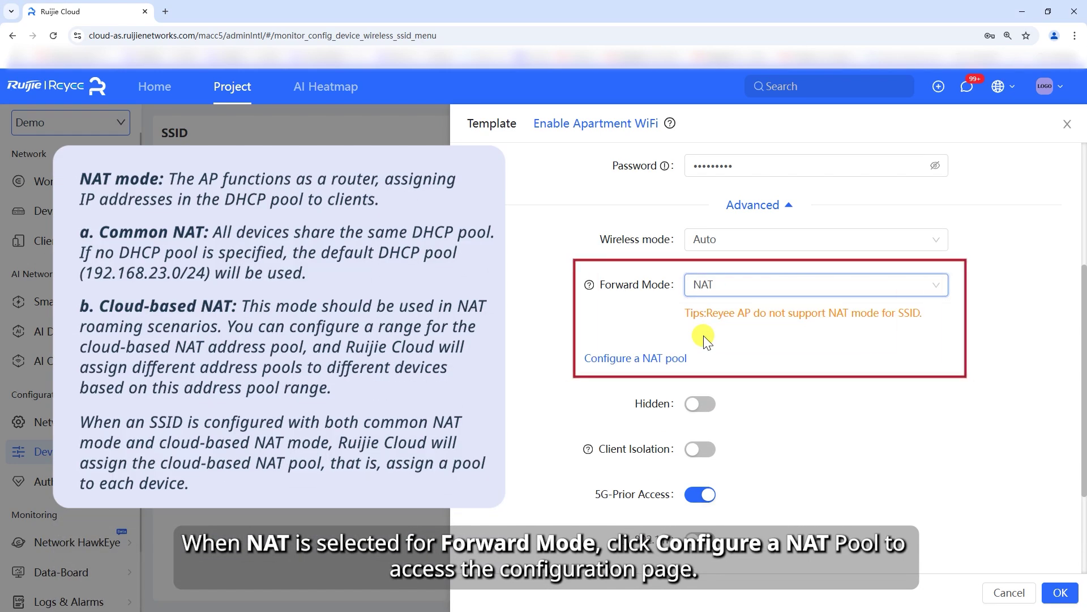
pyautogui.click(657, 358)
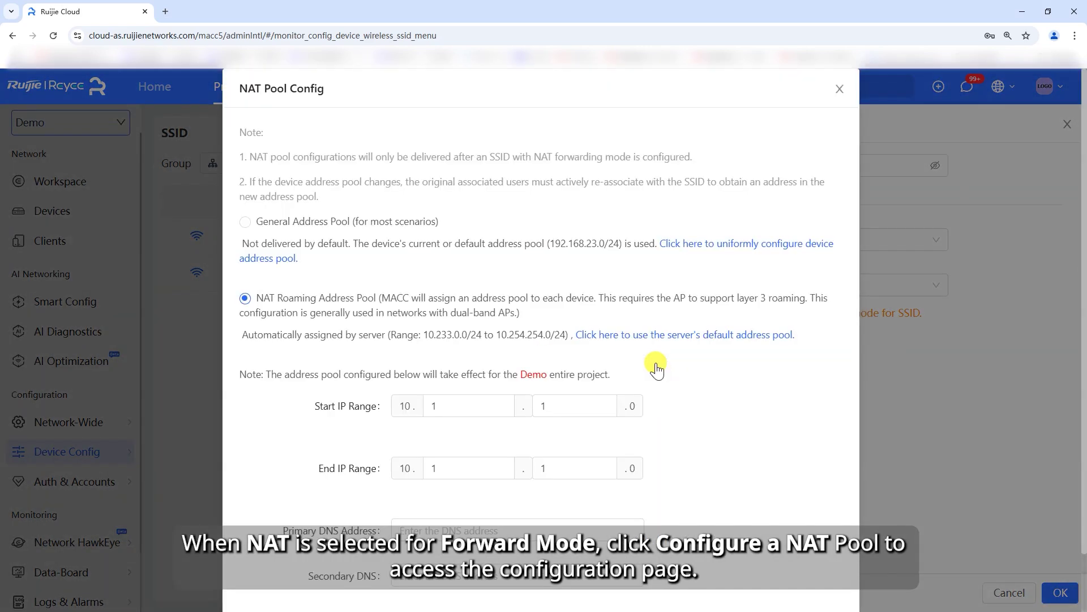
pyautogui.click(245, 221)
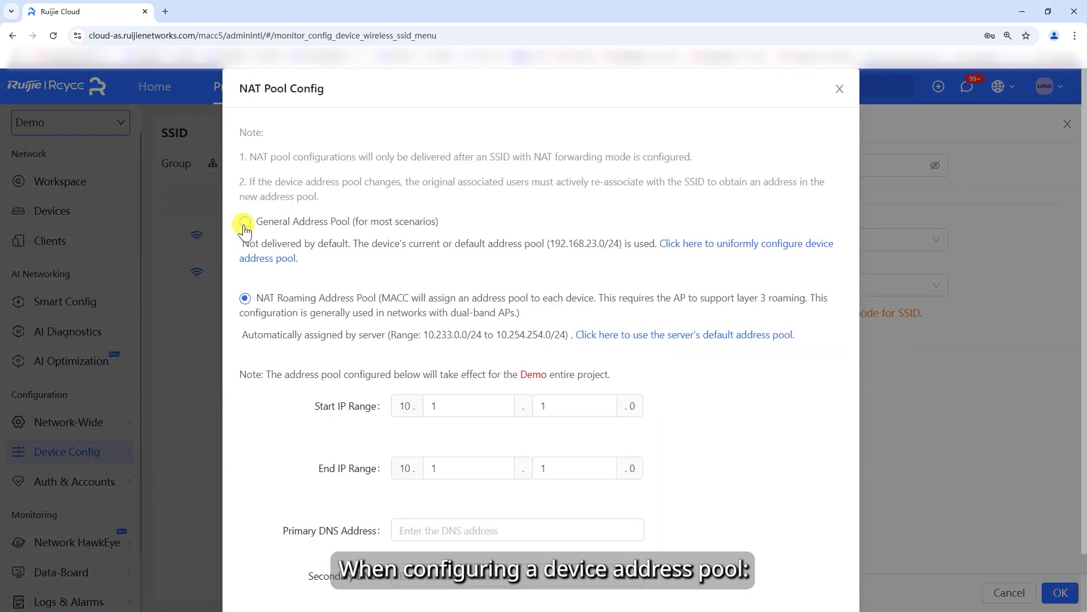
pyautogui.click(764, 256)
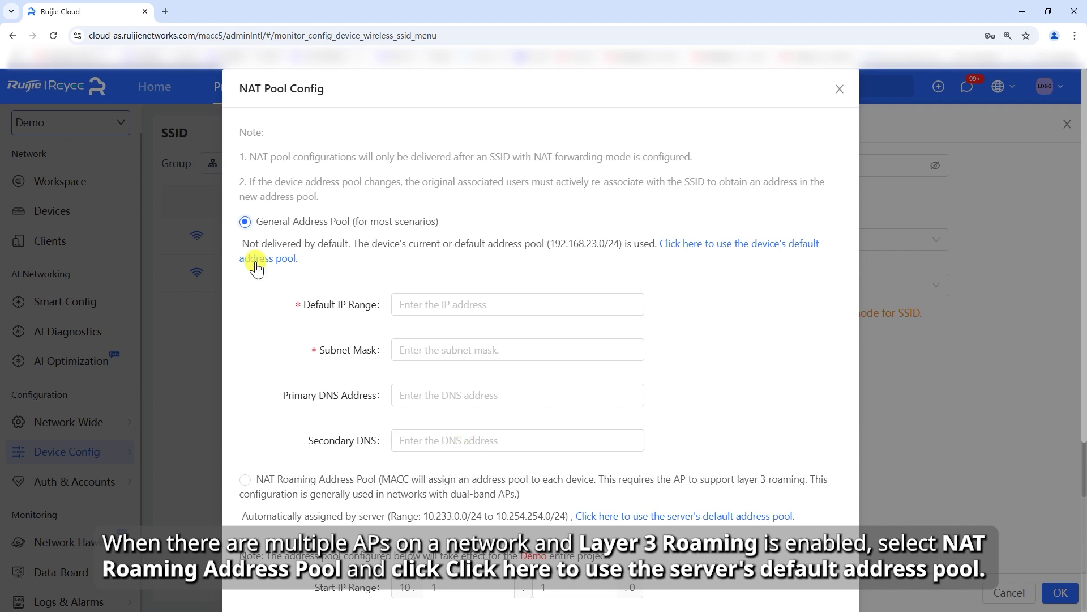
pyautogui.click(245, 298)
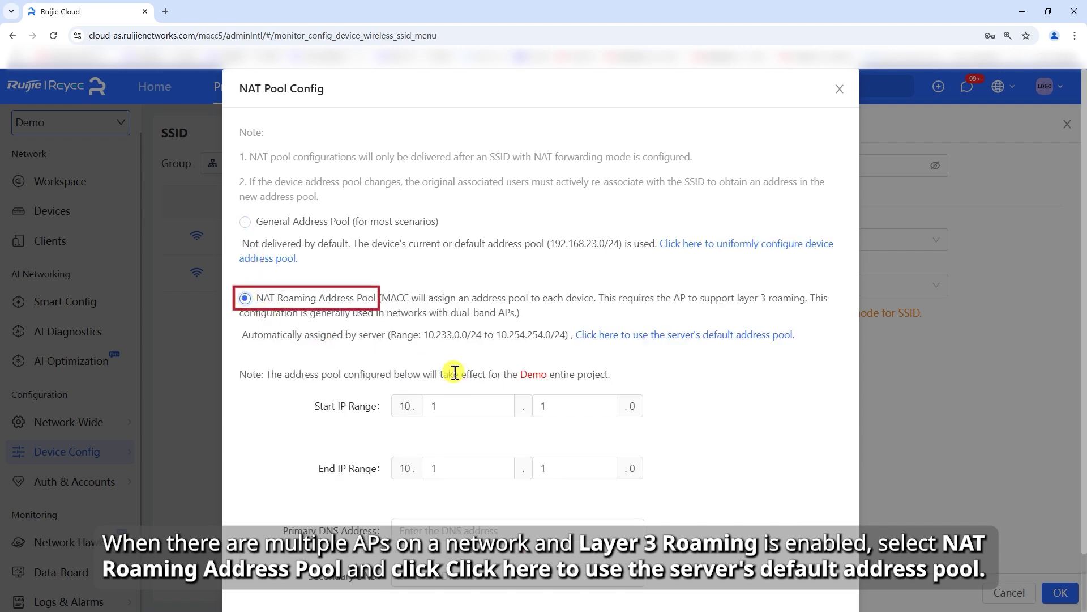
pyautogui.scroll(-1, 454, 372)
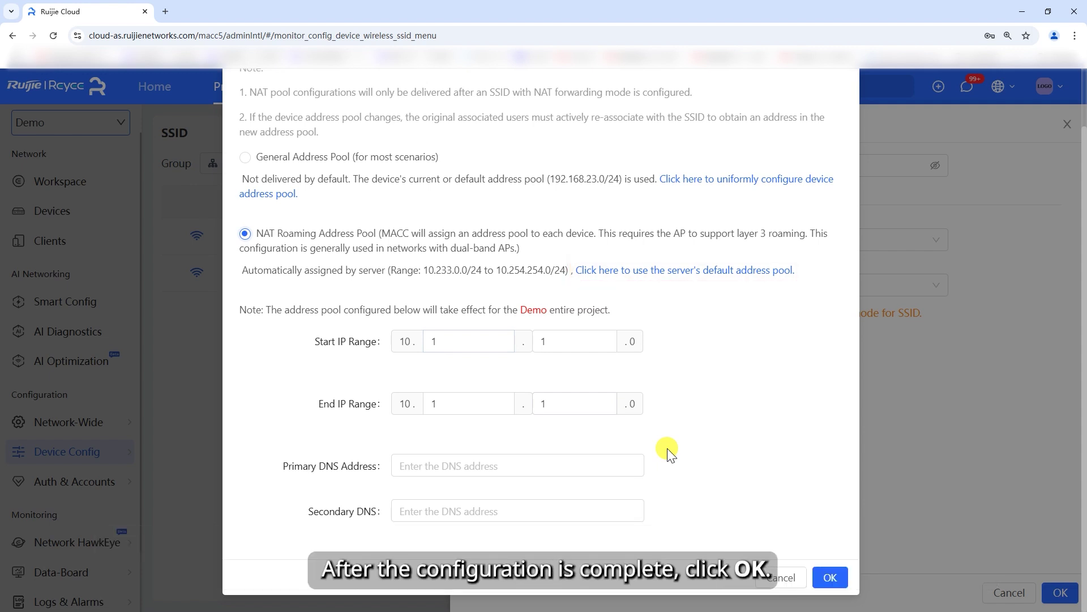
pyautogui.click(834, 578)
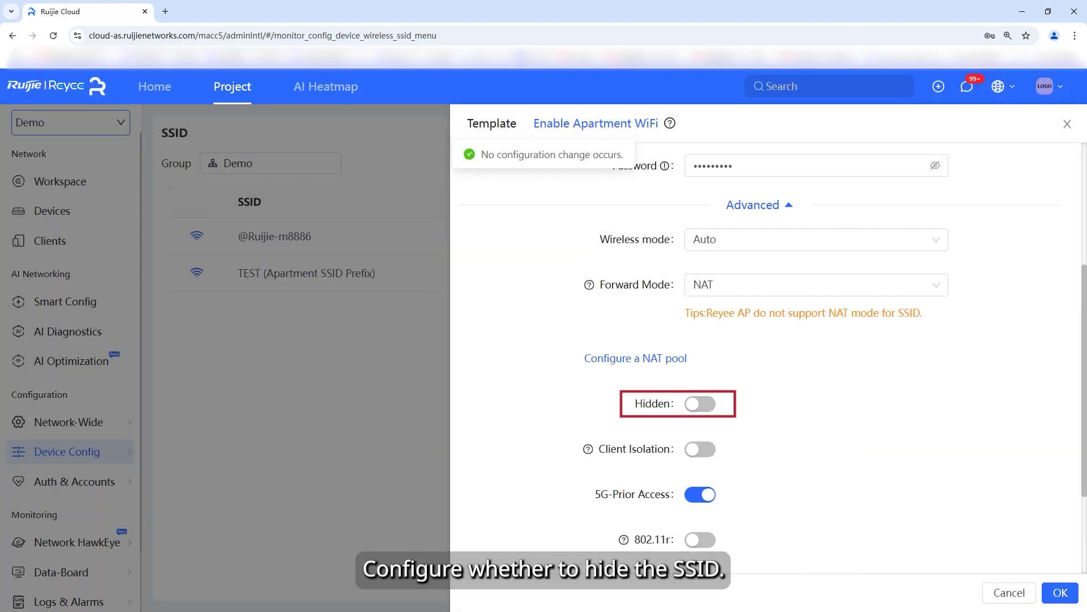
# - Try the Hidden and Client Isolation options of the SSID, turning each on and off again
pyautogui.click(701, 407)
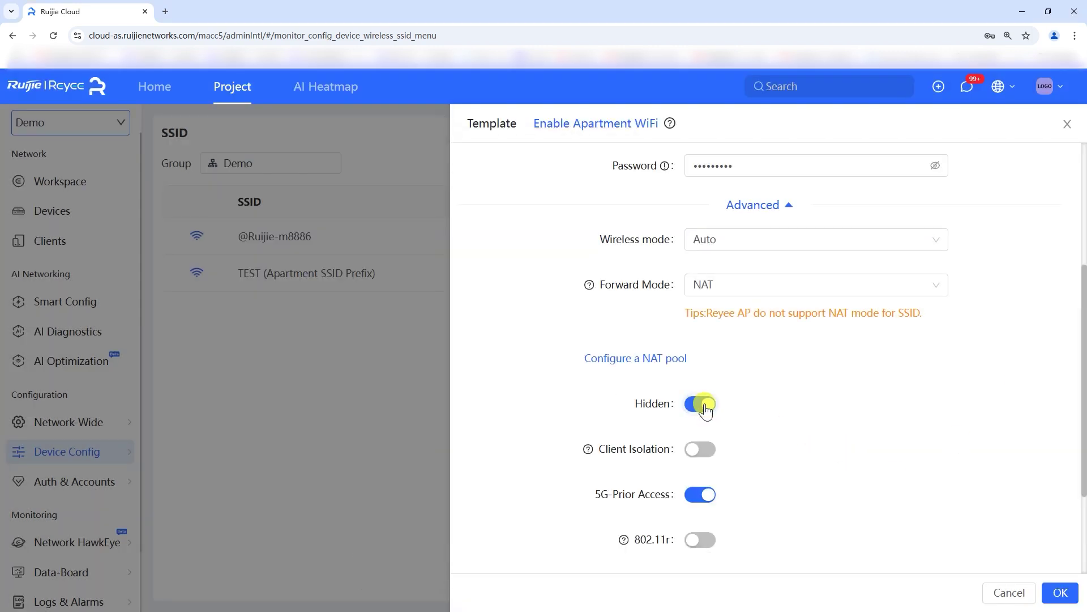
pyautogui.click(696, 450)
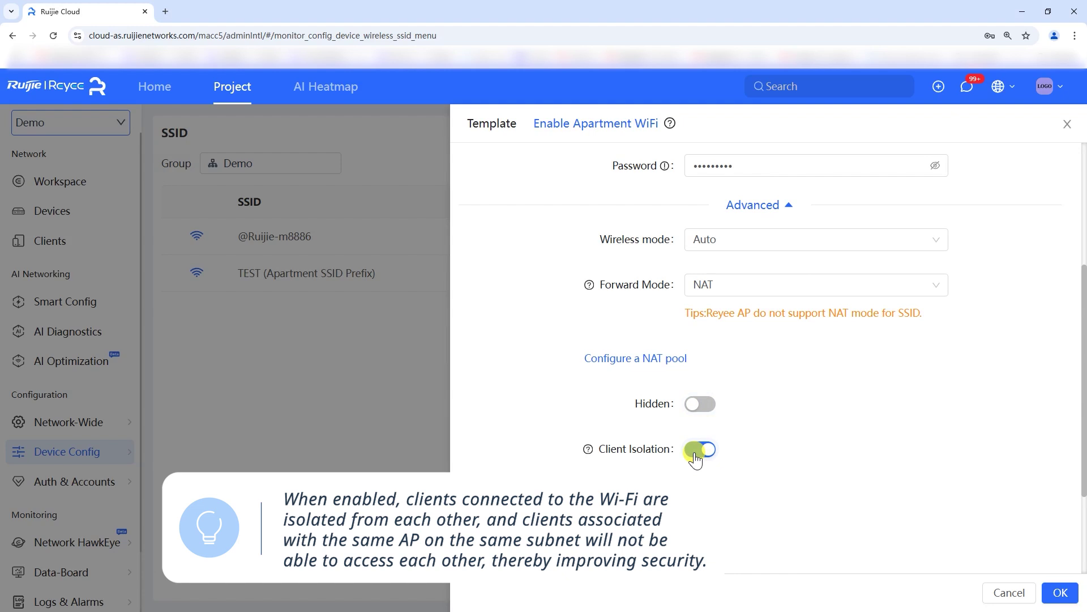
pyautogui.click(697, 453)
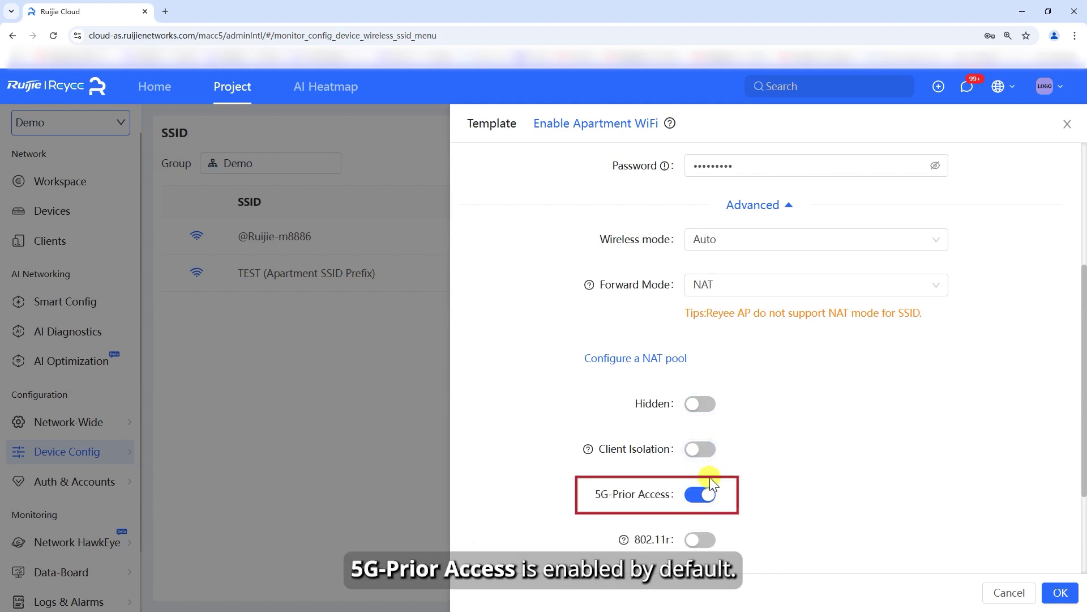
# - Try the 802.11r option of the SSID by enabling it and disabling it again
pyautogui.scroll(-2, 716, 474)
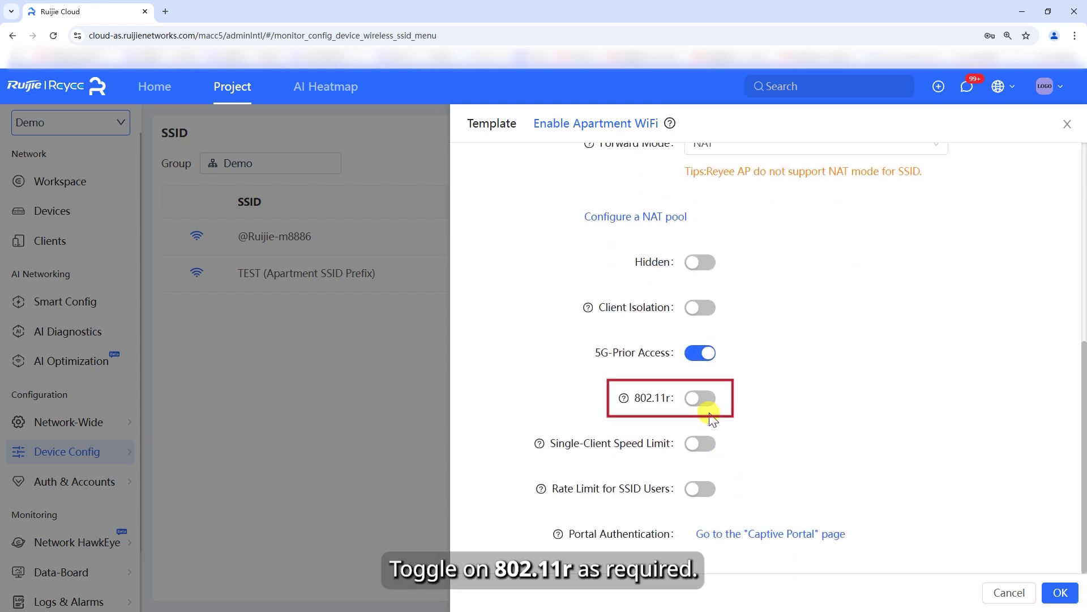
pyautogui.click(701, 400)
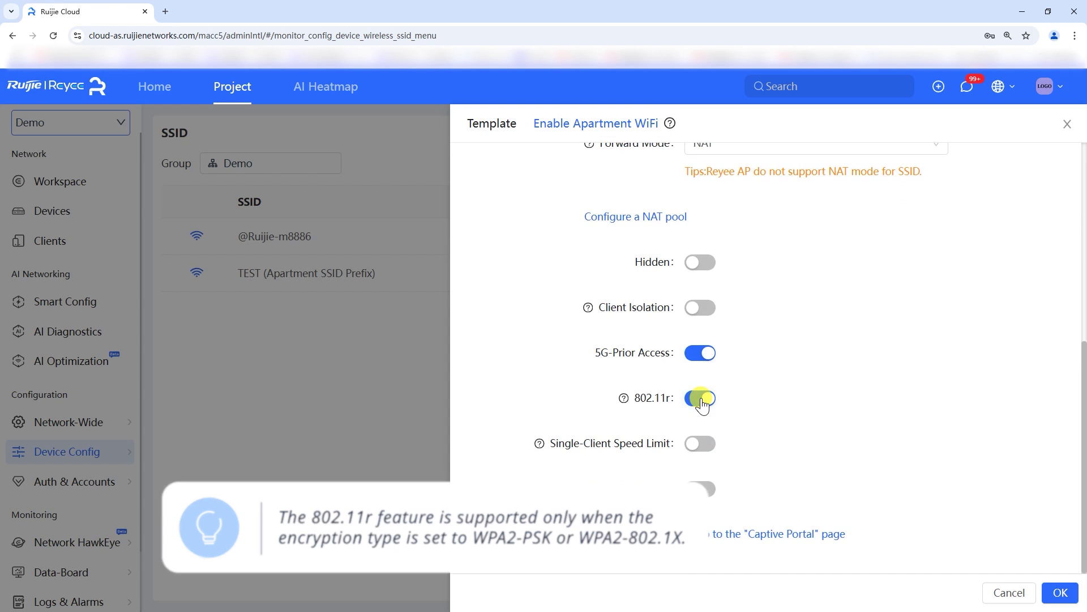
pyautogui.click(702, 401)
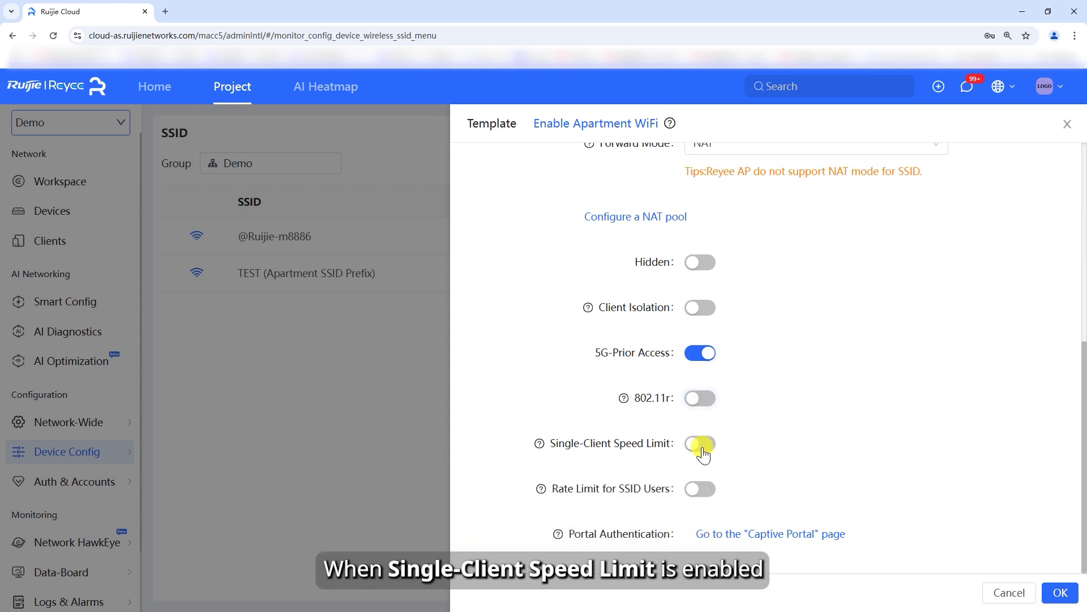
# - Try the Single-Client Speed Limit with an uplink of 7.00 Mbps and turn the limit off again
pyautogui.click(702, 444)
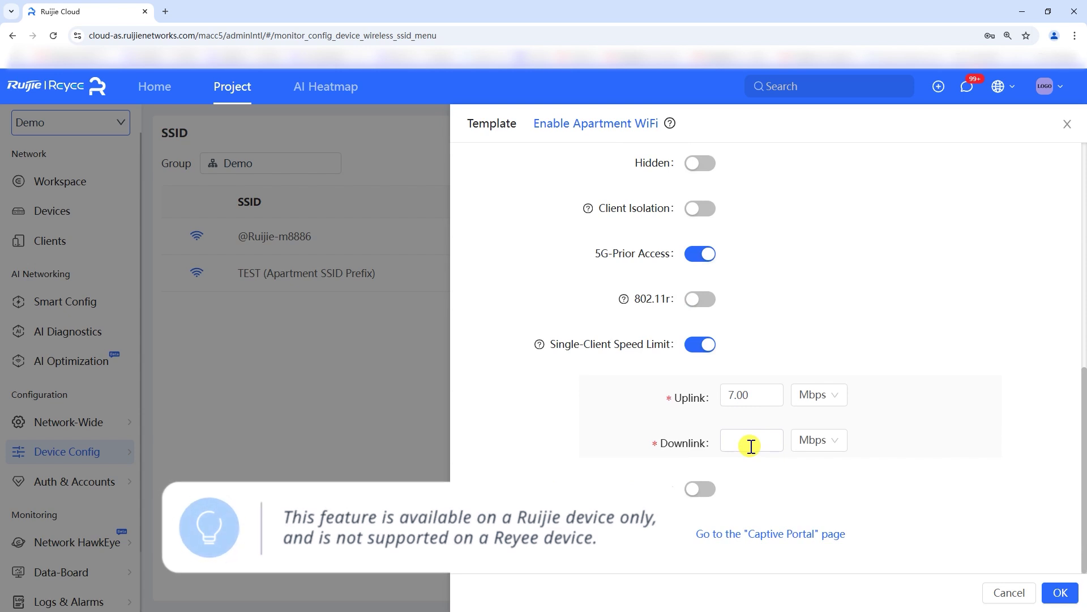
pyautogui.click(751, 446)
pyautogui.click(705, 345)
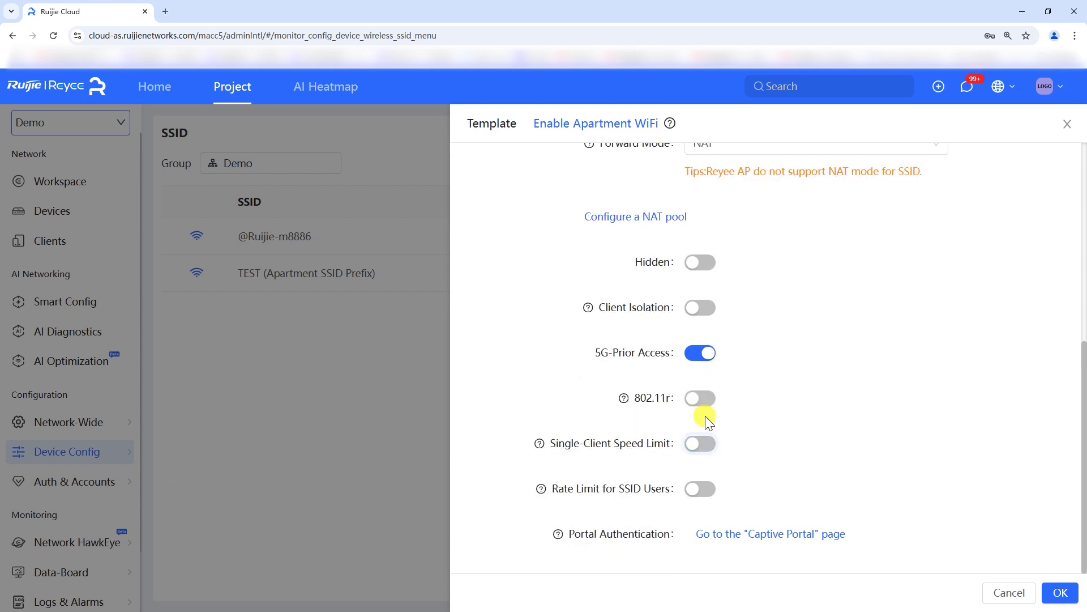
# - Try the Rate Limit for SSID Users option by enabling it and disabling it again
pyautogui.click(700, 487)
pyautogui.scroll(-2, 739, 480)
pyautogui.click(748, 439)
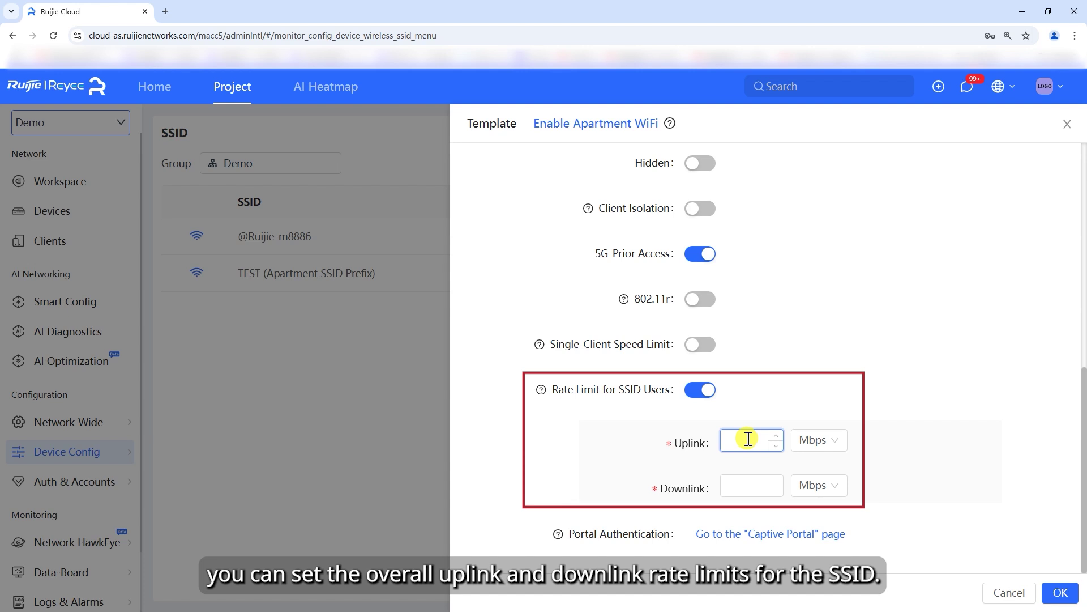
pyautogui.click(706, 392)
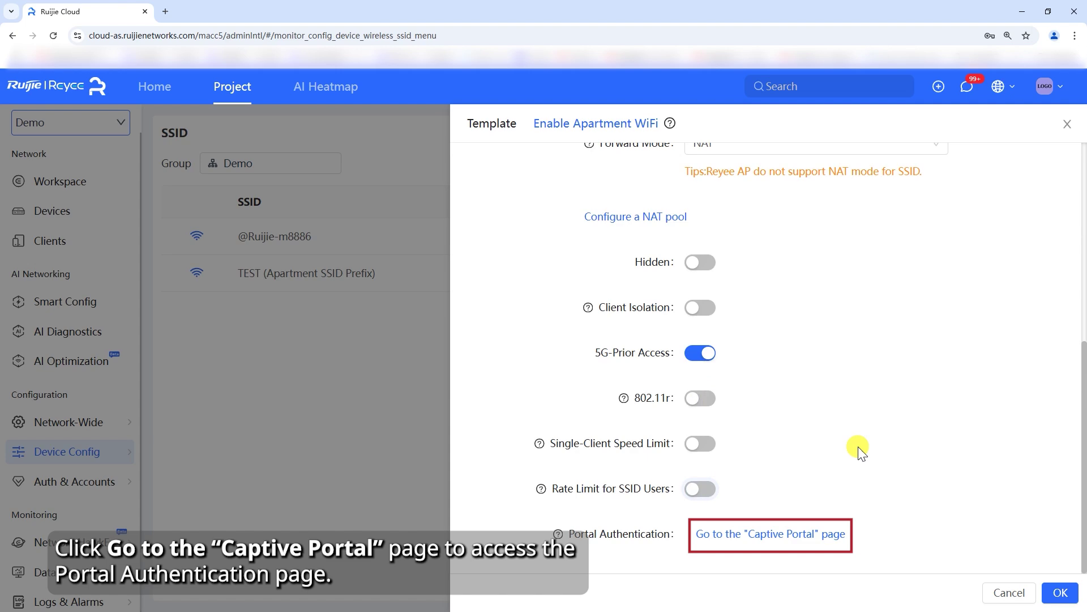
# - Save the new TEST2 SSID with its current settings
pyautogui.click(1059, 593)
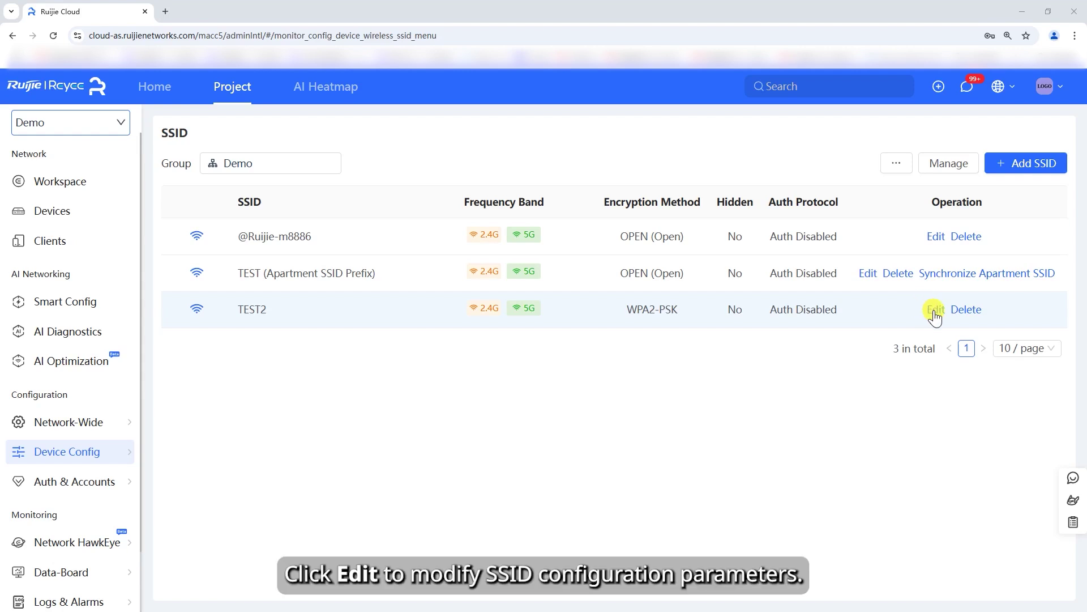
# - Edit the TEST2 SSID so that Hidden and Client Isolation are on in its advanced settings, and save it
pyautogui.click(938, 313)
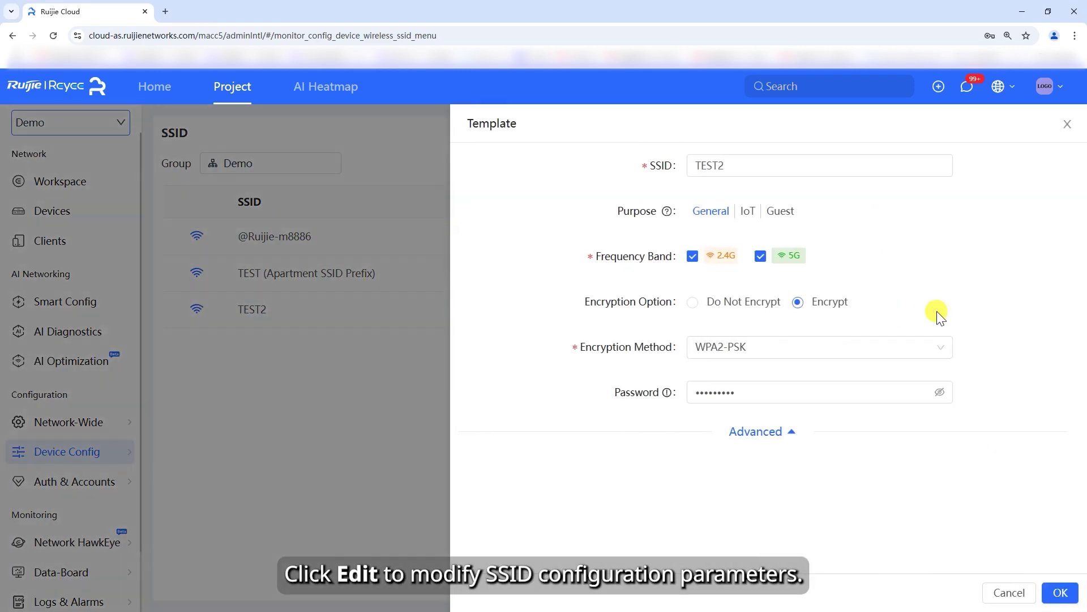
pyautogui.click(792, 429)
pyautogui.scroll(-3, 888, 428)
pyautogui.click(702, 404)
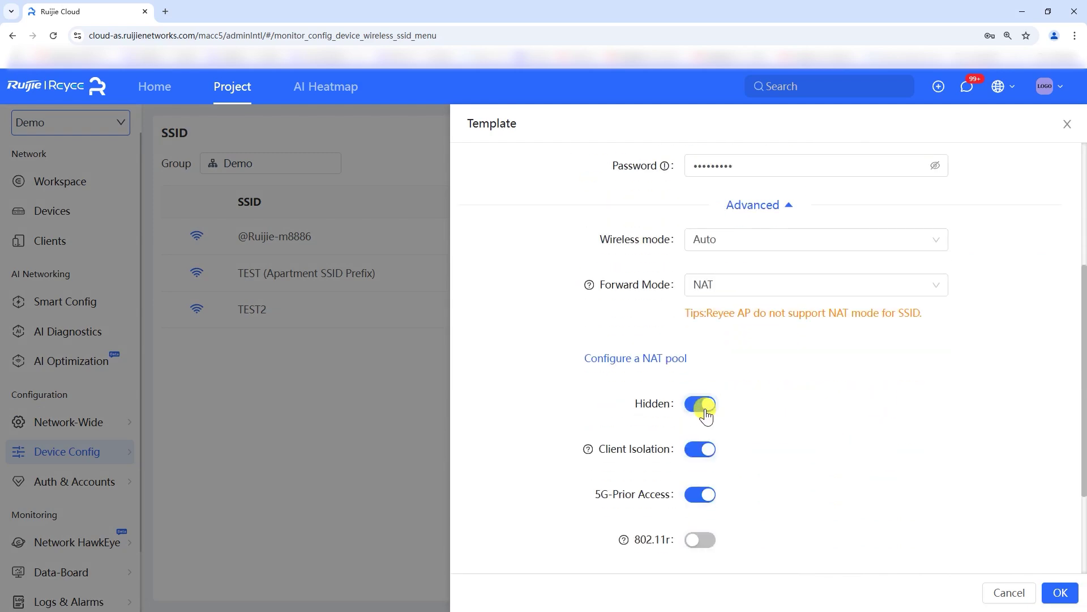
pyautogui.click(1048, 589)
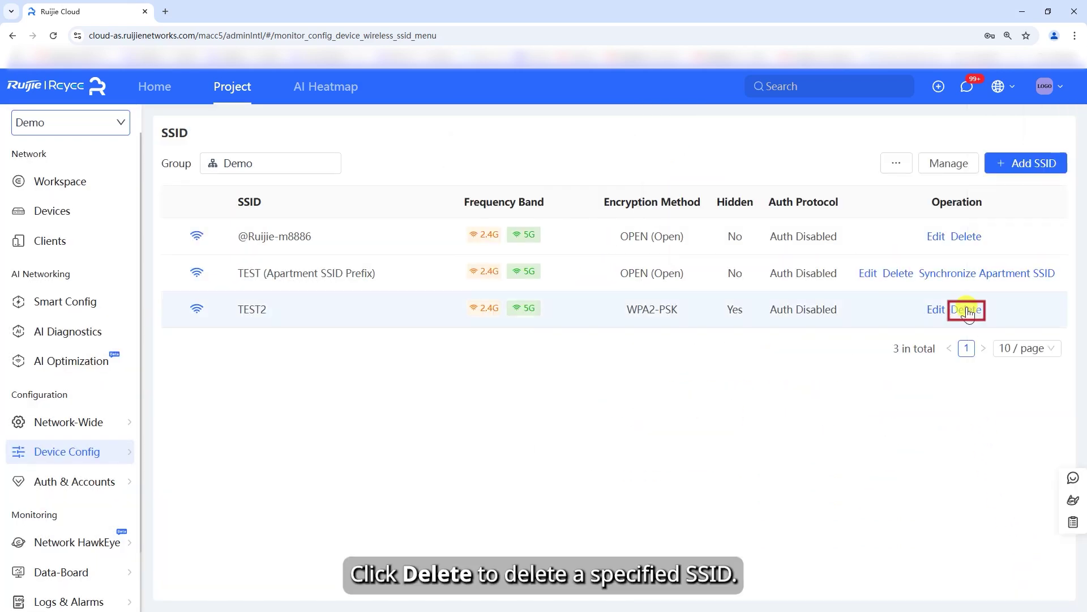
# - Try to delete the TEST2 SSID
pyautogui.click(967, 309)
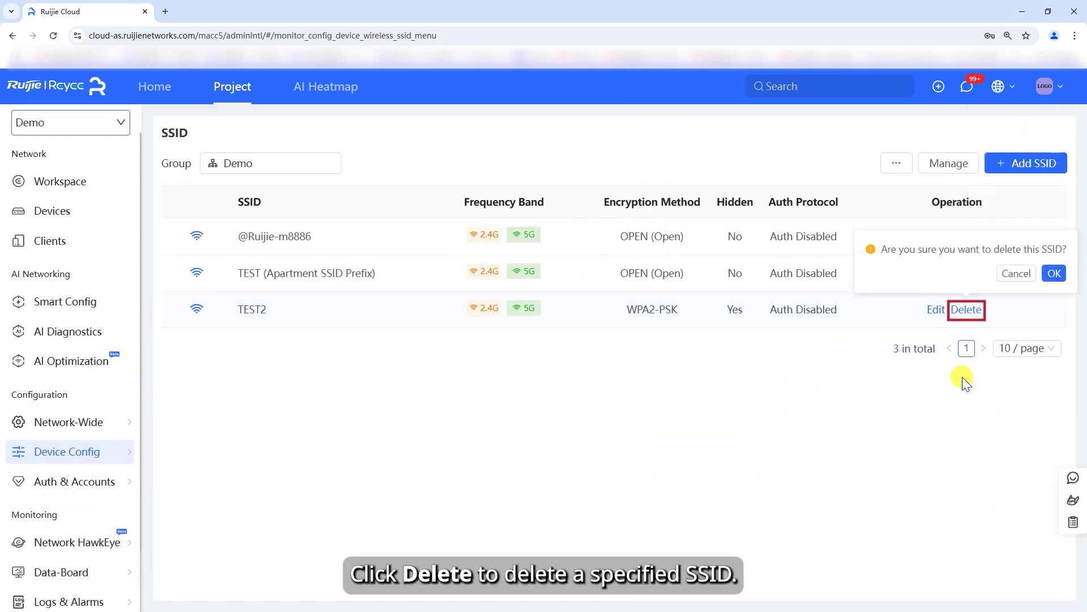
pyautogui.click(1053, 275)
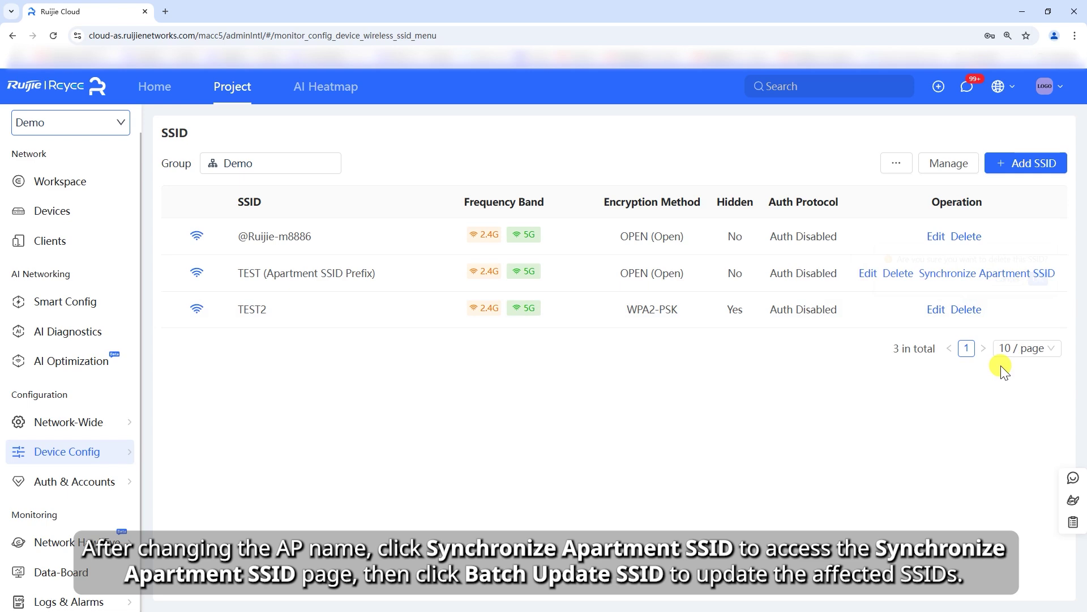
# - Synchronize the apartment SSID TEST by batch updating the SSIDs of its devices
pyautogui.click(1008, 274)
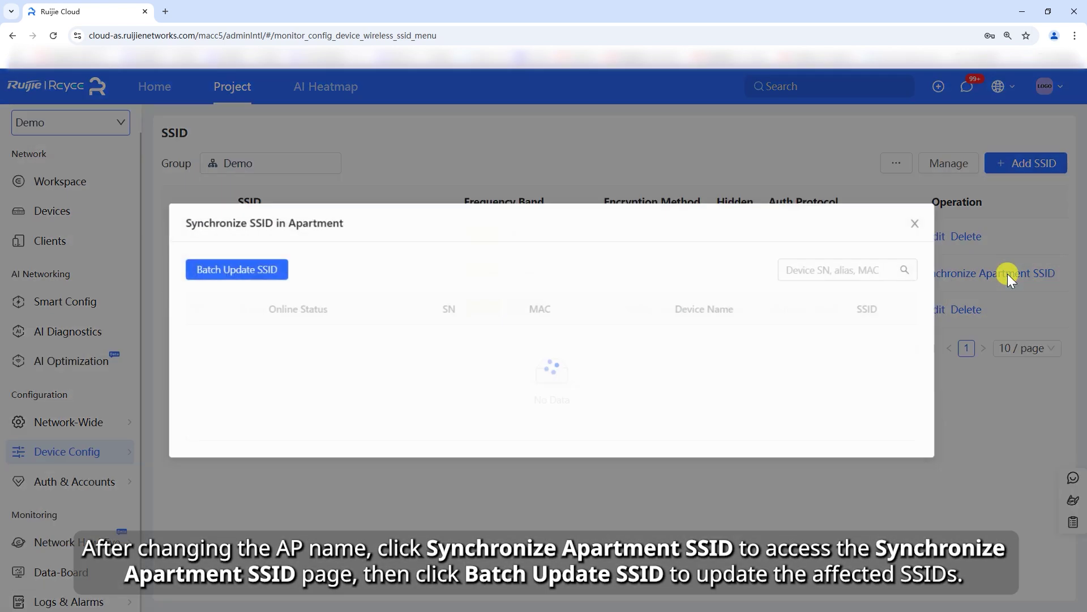
pyautogui.click(223, 193)
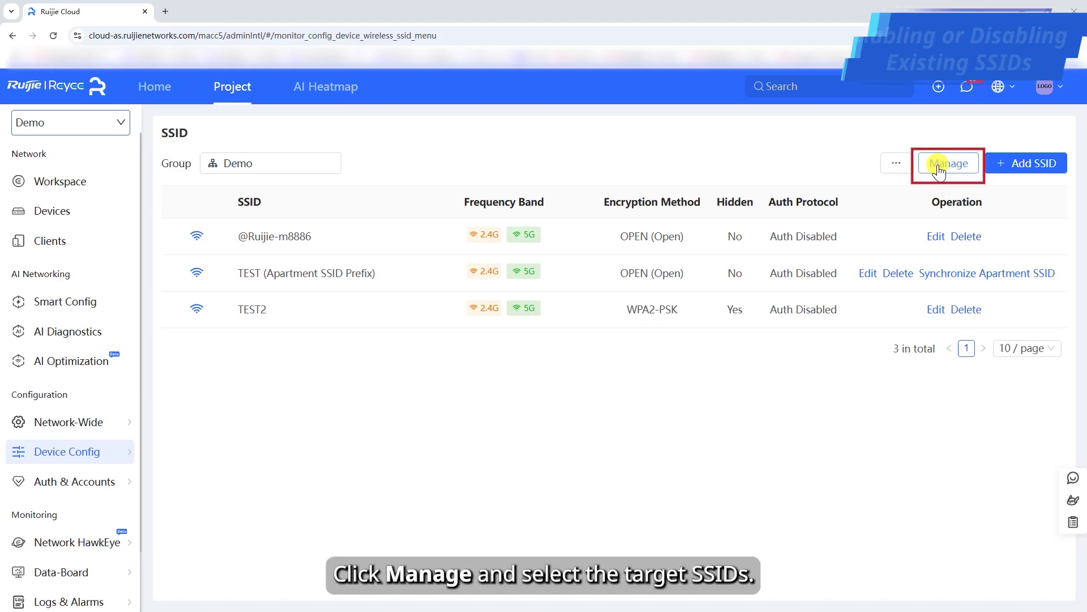
pyautogui.click(939, 169)
pyautogui.click(182, 236)
pyautogui.click(182, 273)
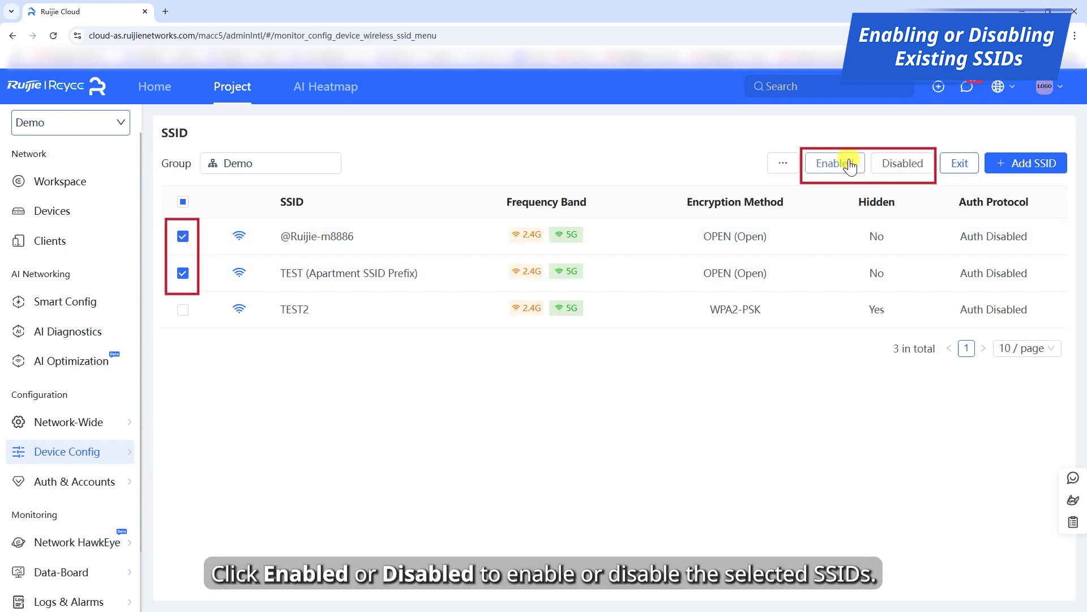
pyautogui.click(836, 163)
pyautogui.click(652, 242)
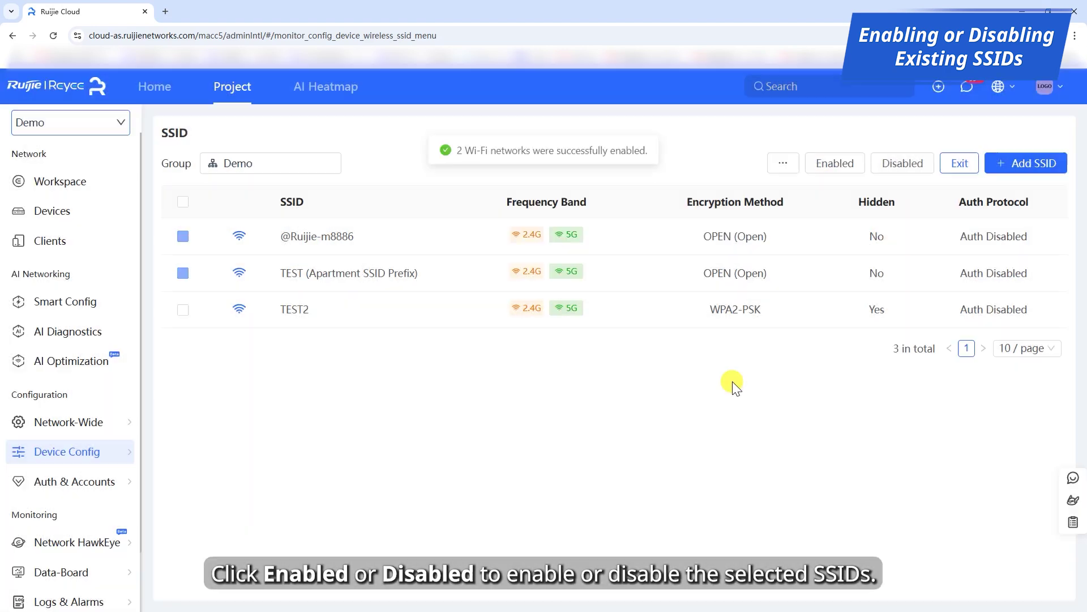
pyautogui.click(960, 163)
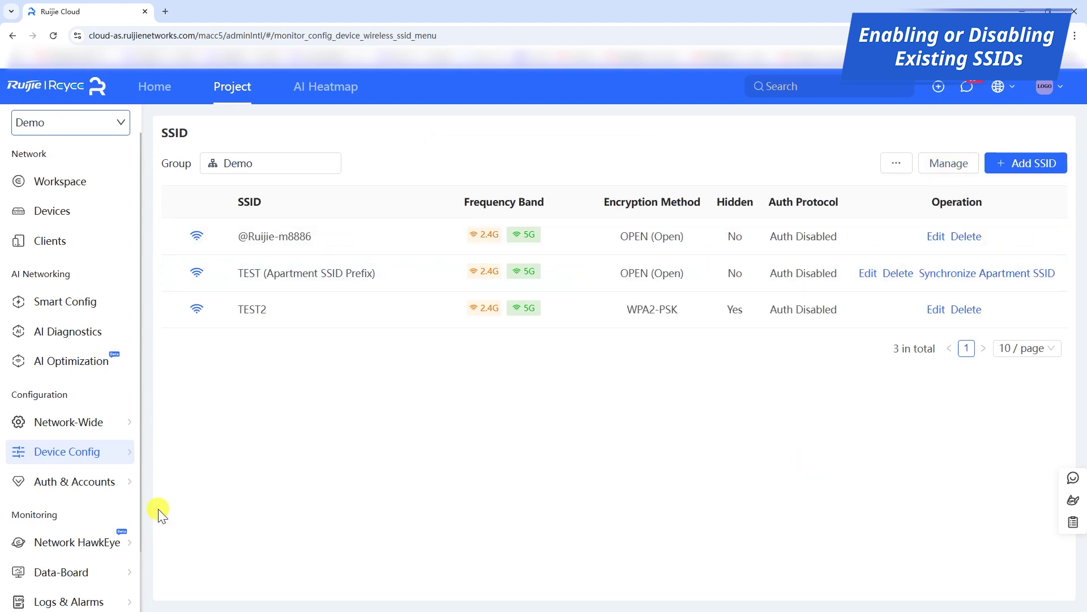
# - In the advanced Wi-Fi settings, try SSID-based Client Isolation, switch to AP-based Client Isolation, and return to the SSID list
pyautogui.click(896, 164)
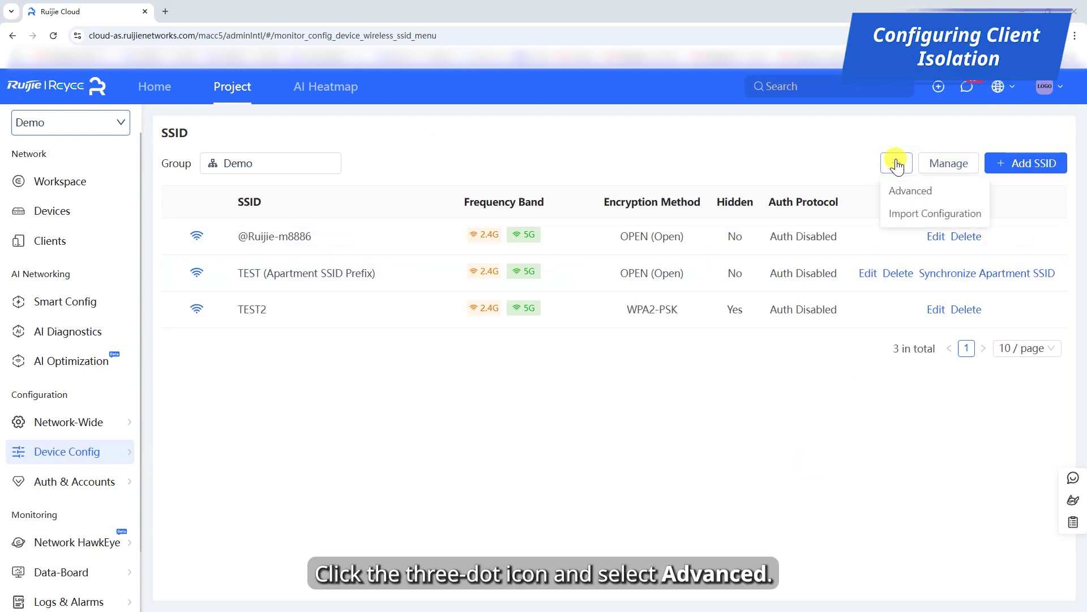
pyautogui.click(902, 189)
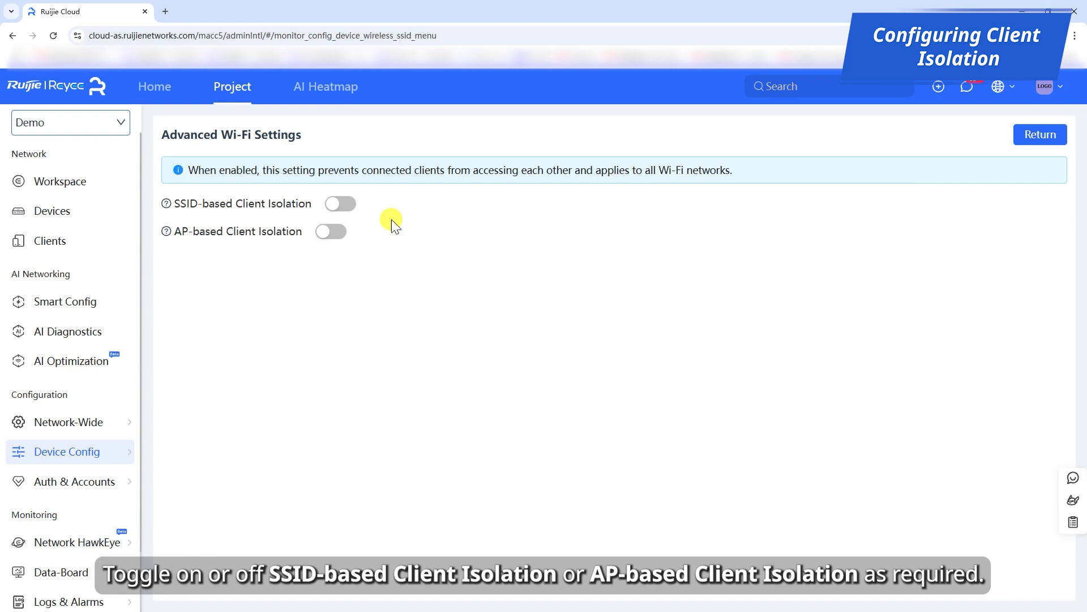
pyautogui.click(341, 206)
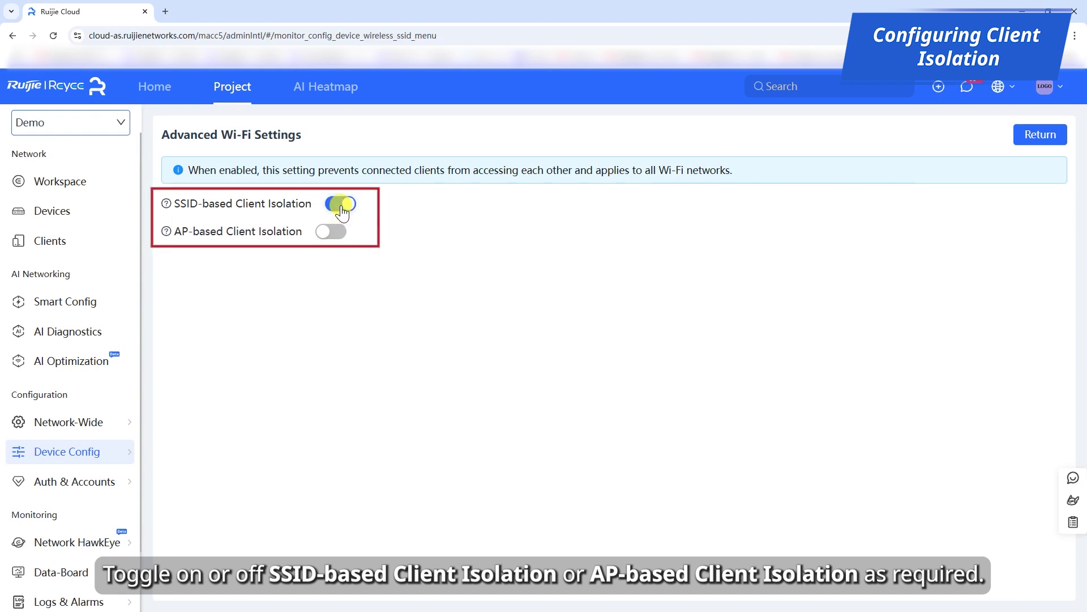
pyautogui.click(335, 232)
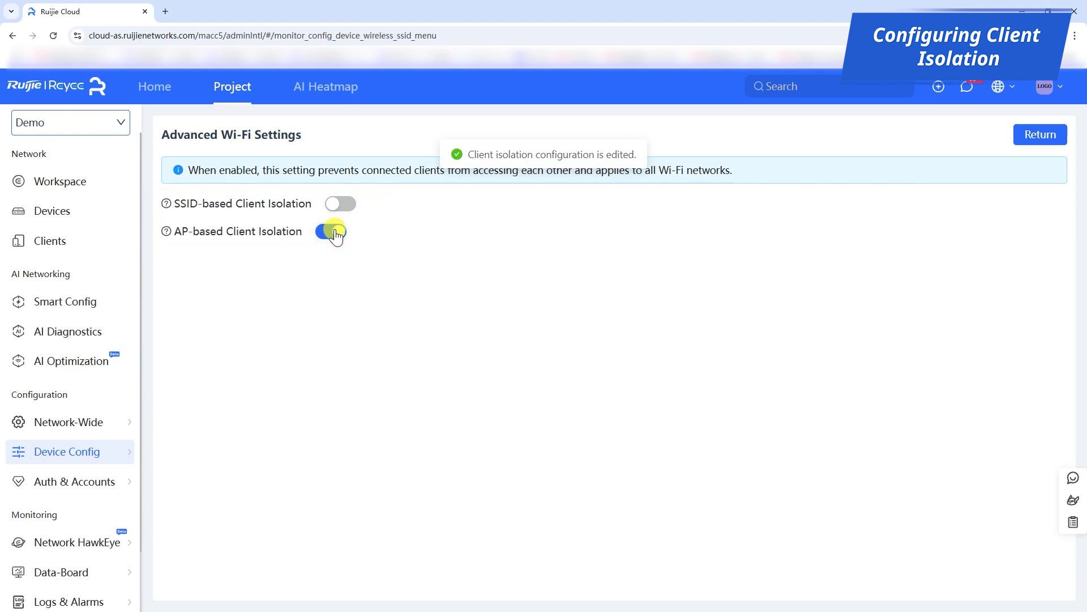
pyautogui.click(1040, 134)
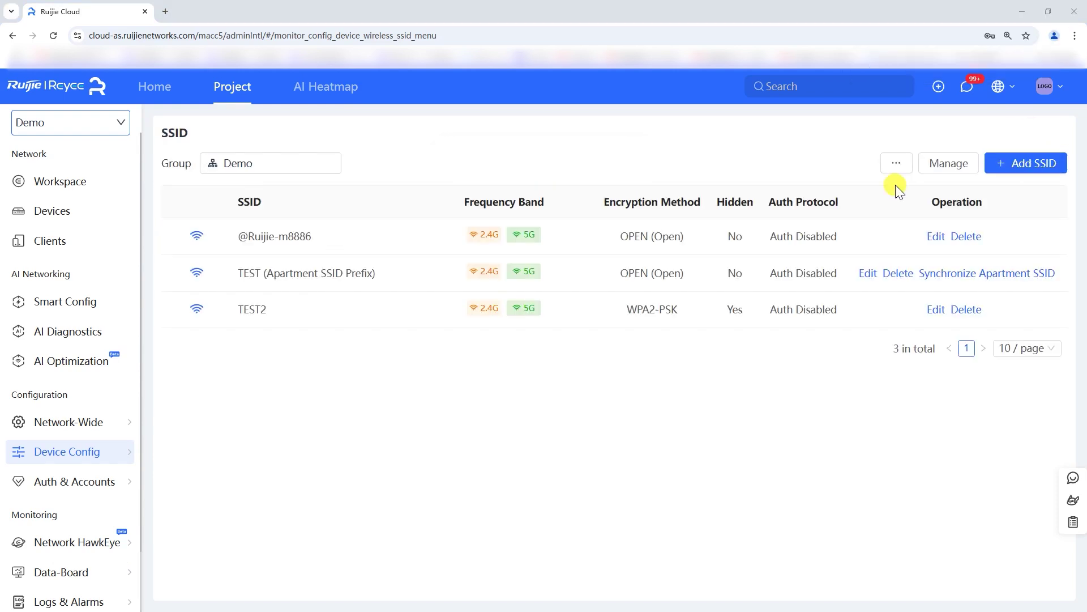
# - Import the SSID configuration from the Demo1 project into the Demo project
pyautogui.click(896, 163)
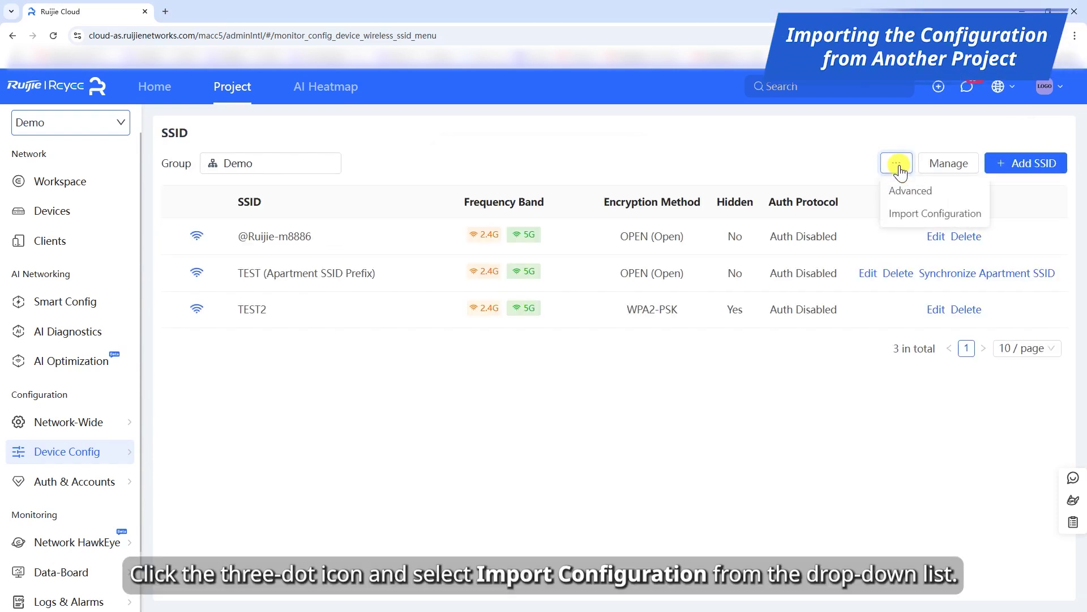
pyautogui.click(904, 216)
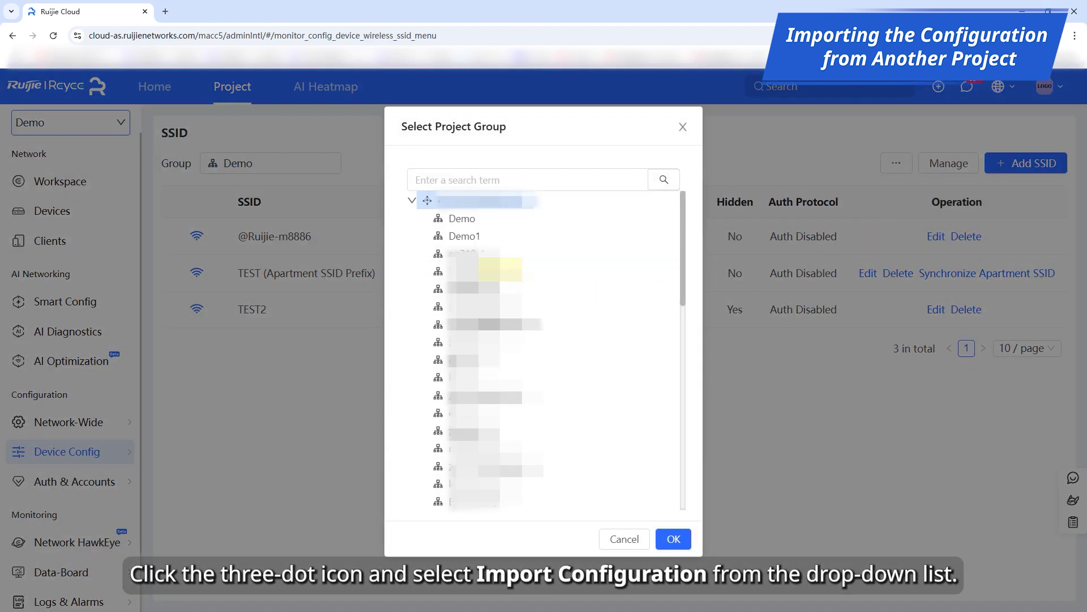
pyautogui.click(463, 236)
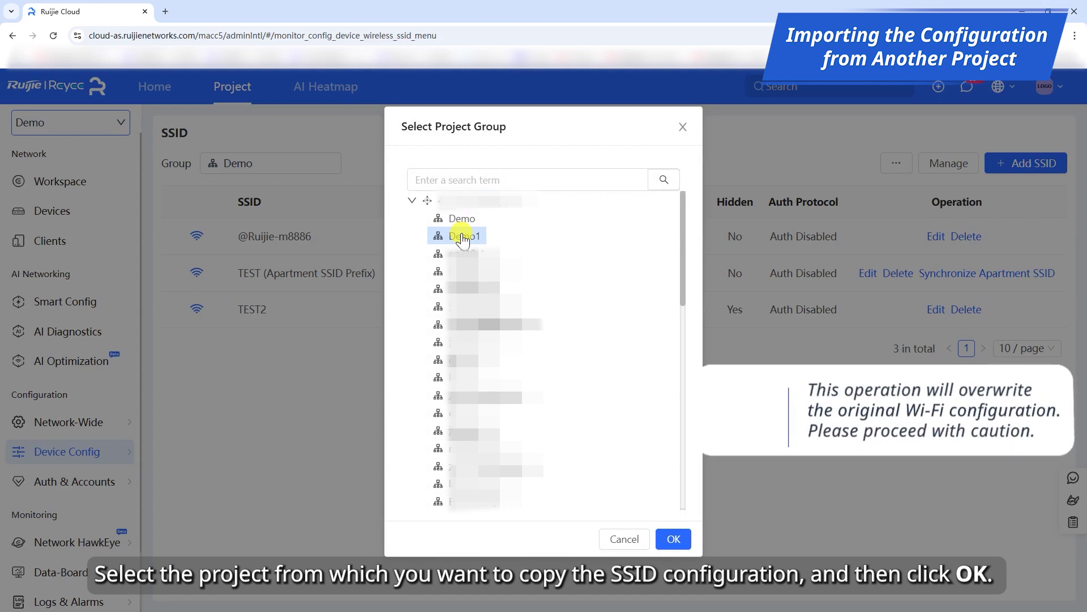
pyautogui.click(680, 538)
pyautogui.press('Return')
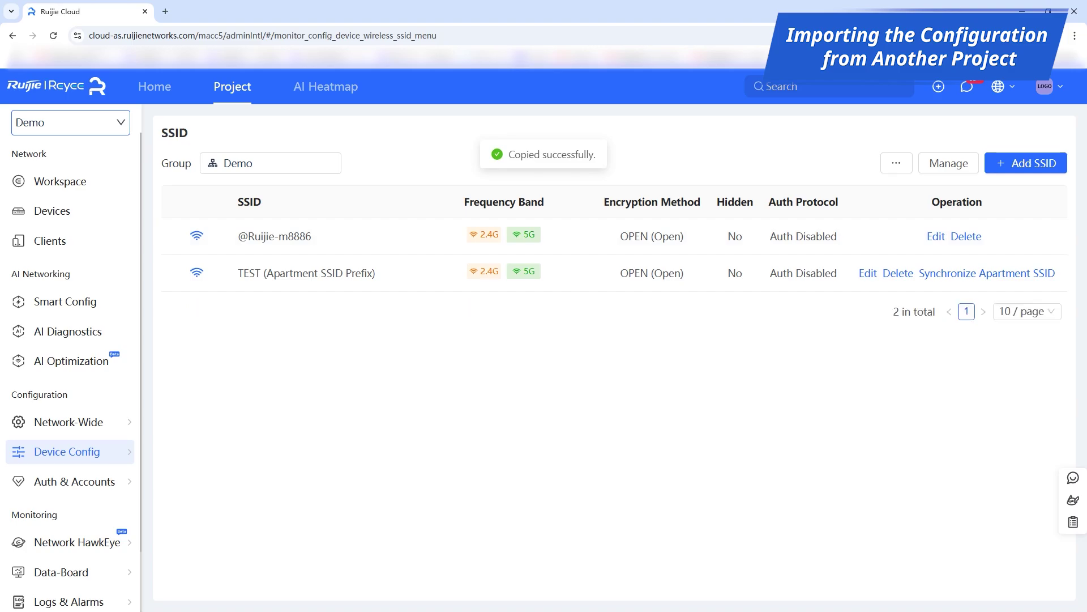